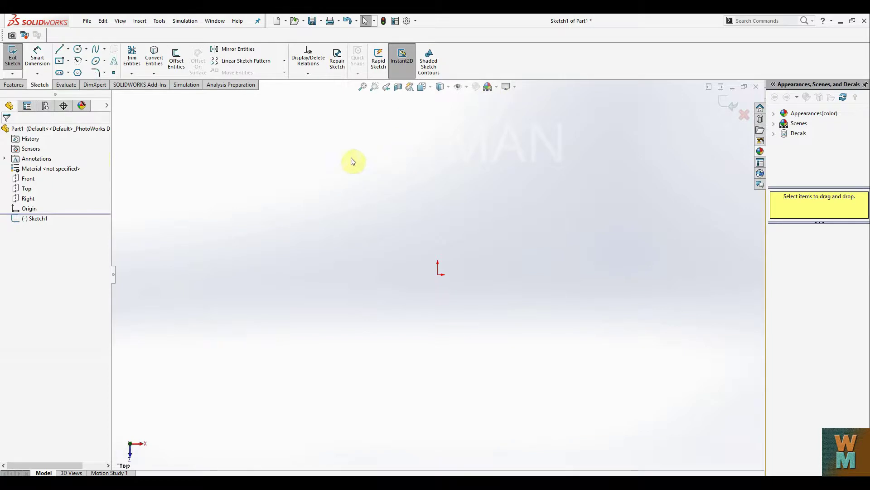
Set the document's unit system to IPS (inch, pound, second).
click(77, 50)
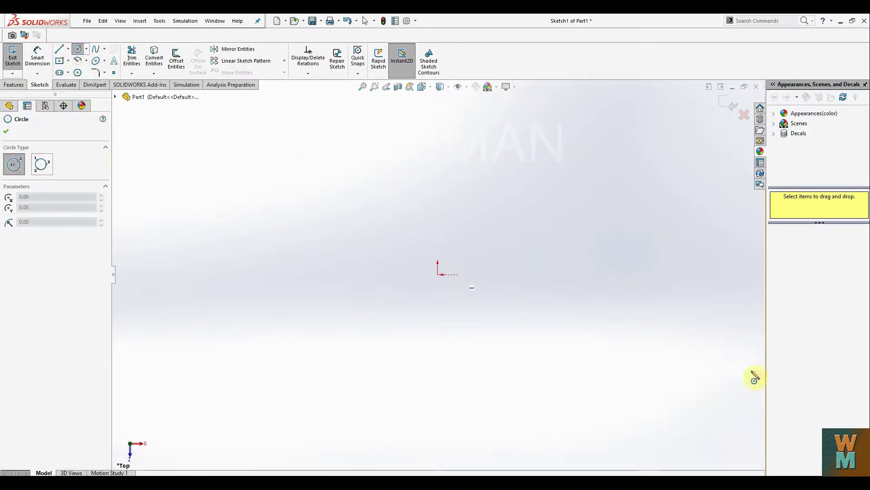
click(836, 472)
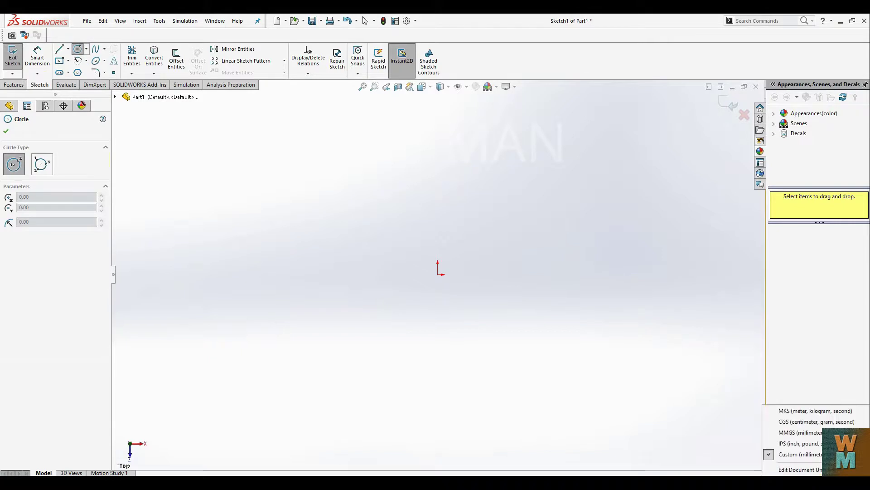
click(812, 444)
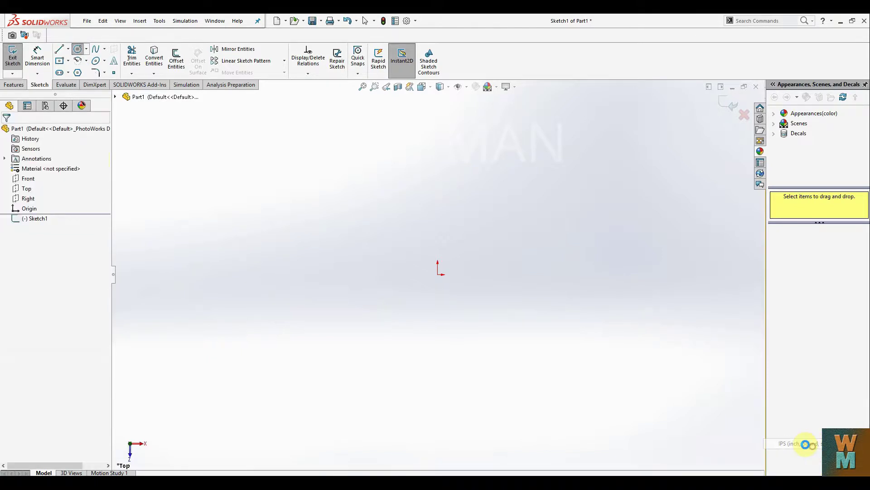
Start a new sketch on the Top plane and draw a circle centred on the origin with a radius of 0.5 in.
click(13, 55)
click(363, 238)
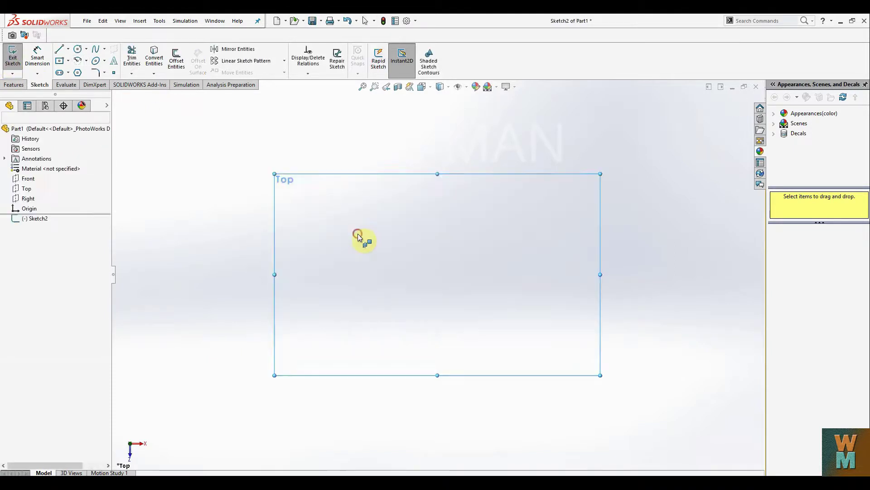
click(77, 50)
click(441, 277)
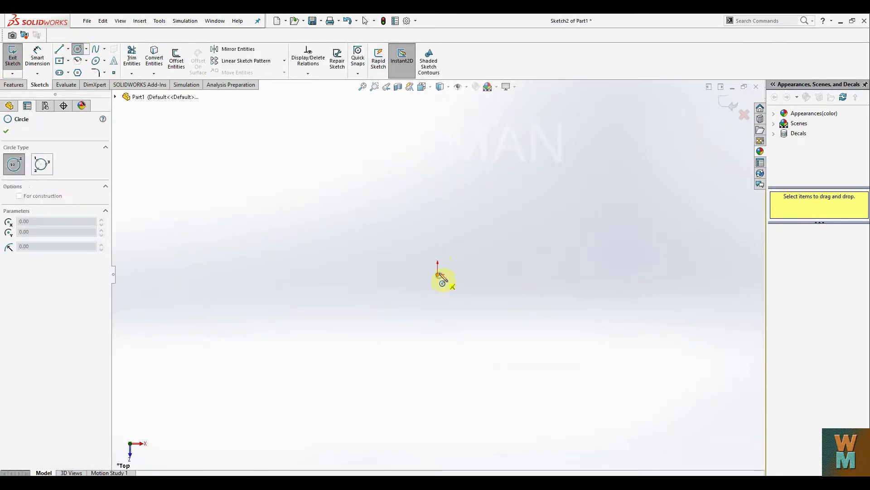
click(479, 252)
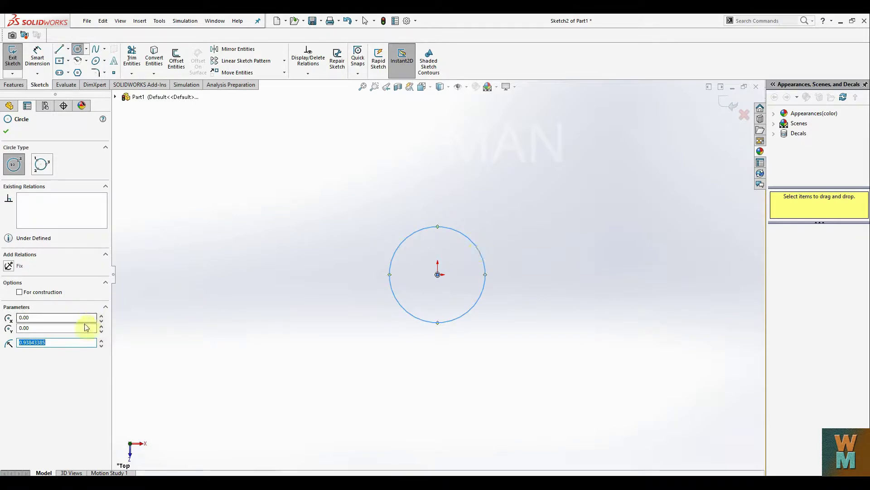
text(0.5)
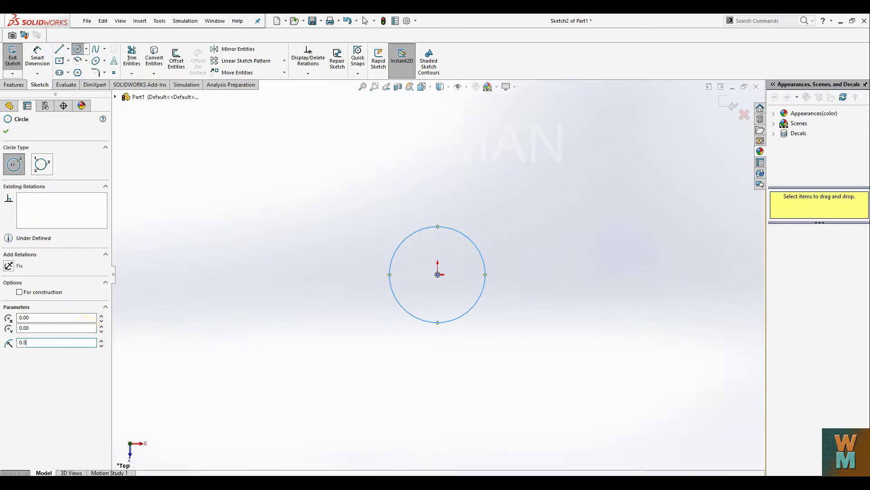
key(Return)
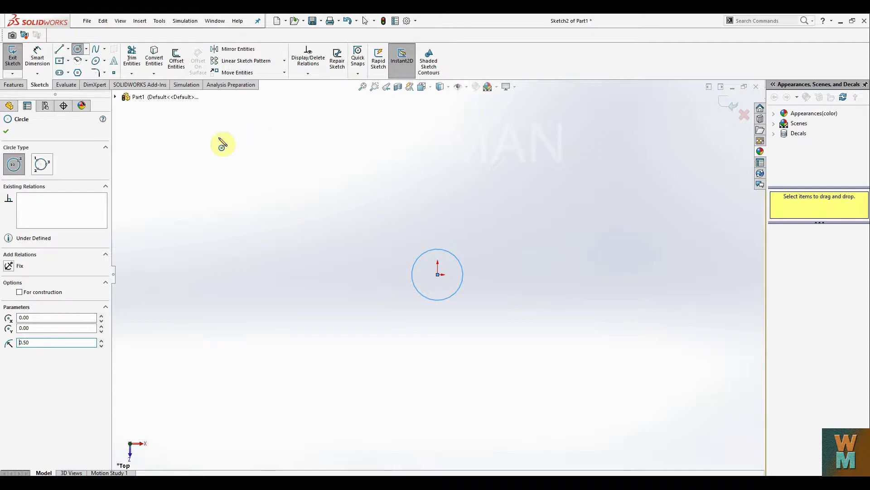
Start a Helix/Spiral from the circle, defined by pitch and revolution, with a constant pitch of 0.25 in.
click(21, 85)
click(384, 74)
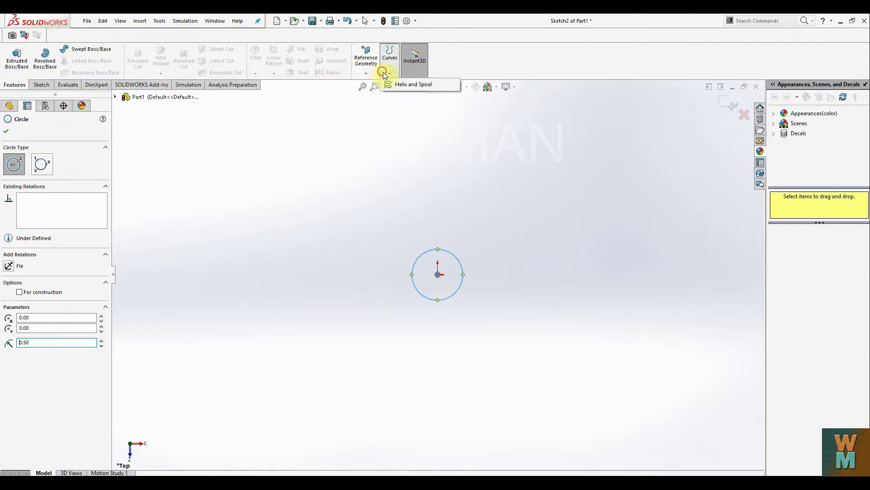
click(402, 84)
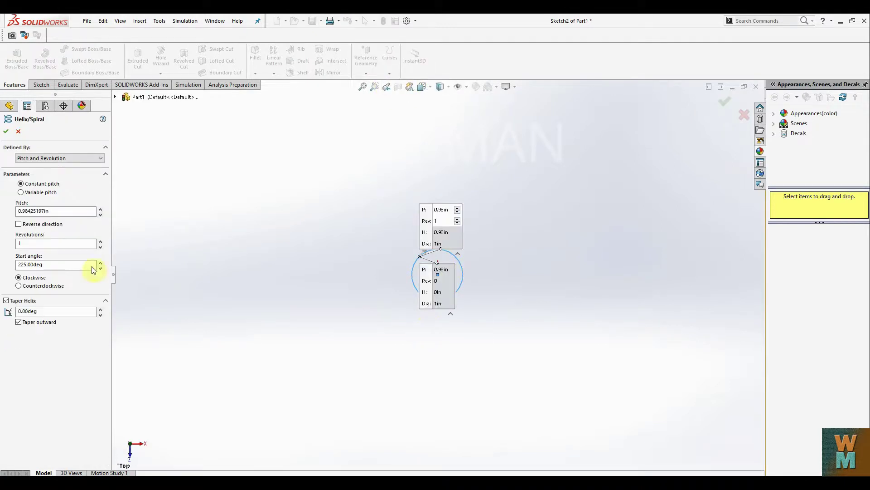
click(52, 213)
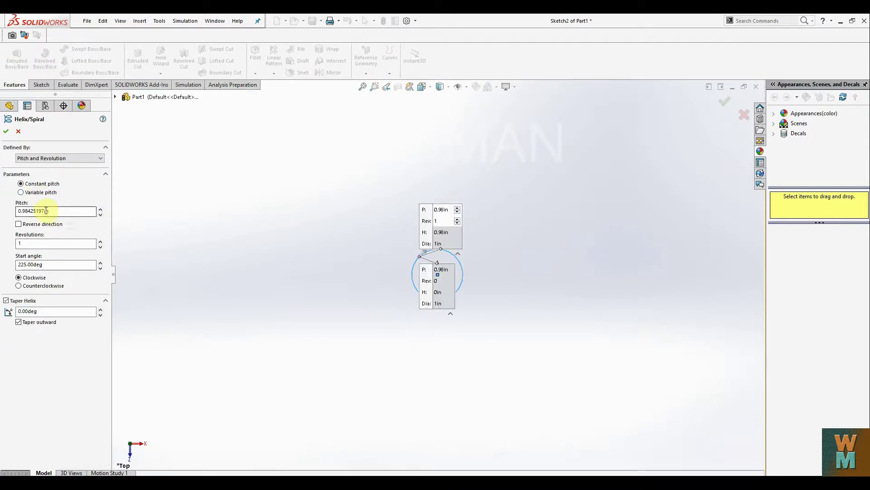
click(36, 159)
click(38, 164)
click(37, 159)
click(39, 165)
drag(53, 212, 1, 214)
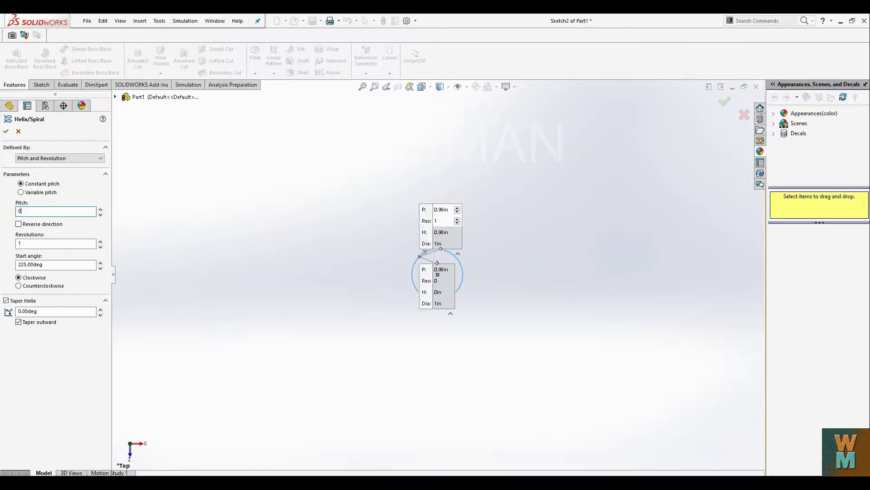
Give the helix 10 revolutions, a start angle of 0° and a clockwise direction, and create it.
drag(34, 242, 1, 236)
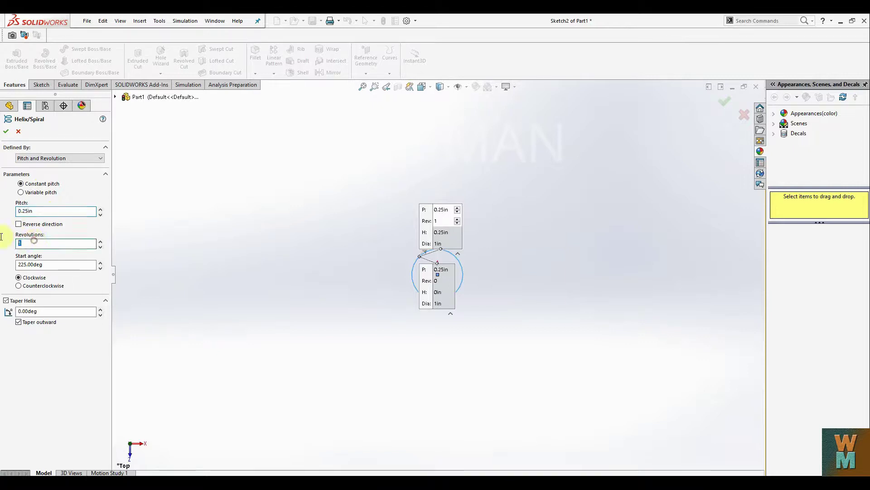
drag(43, 263, 14, 269)
text(0)
click(43, 278)
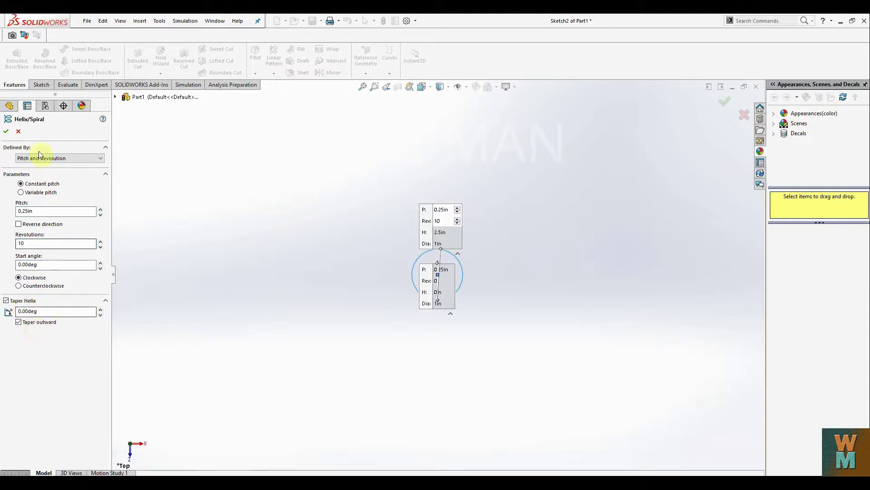
click(5, 132)
right_drag(543, 271, 551, 265)
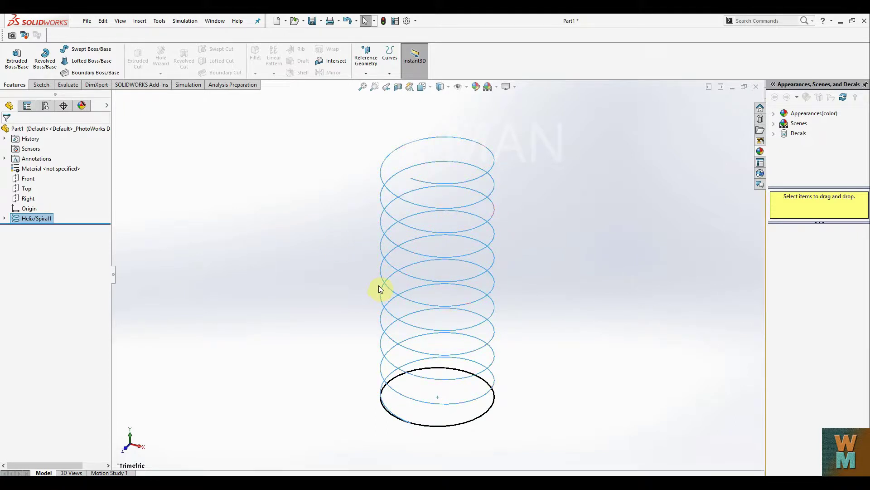
Sketch a circle on the Right plane, centred on the helix's lower endpoint, with a radius of 0.625 in.
click(45, 85)
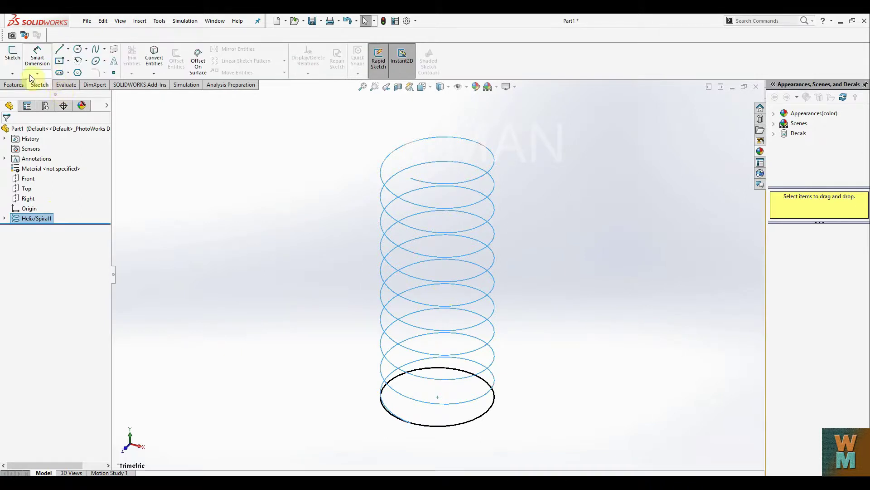
click(31, 200)
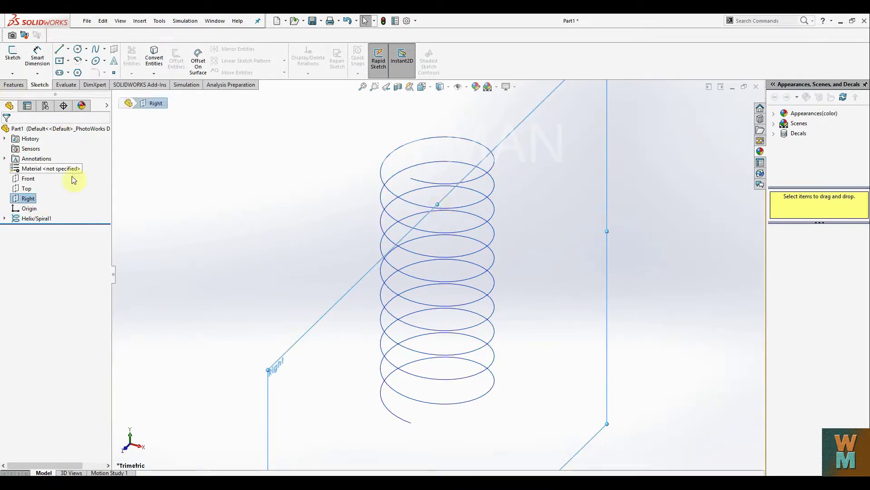
right_click(30, 199)
click(37, 190)
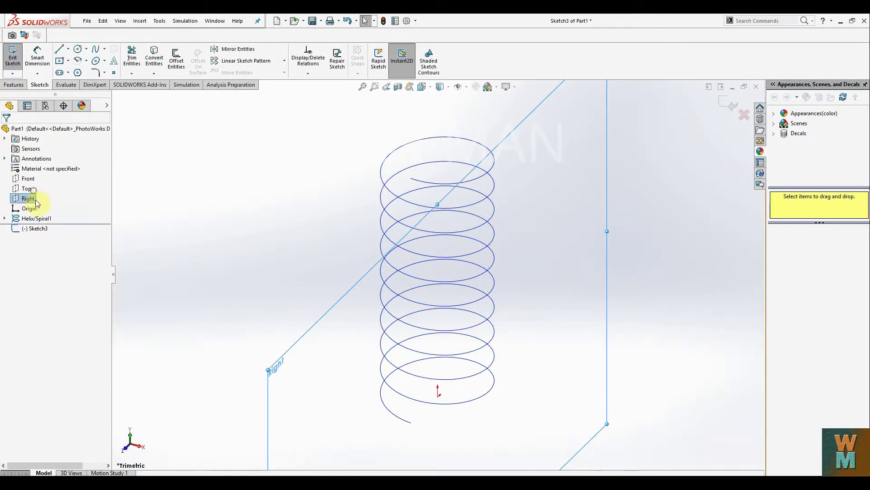
click(78, 49)
click(411, 423)
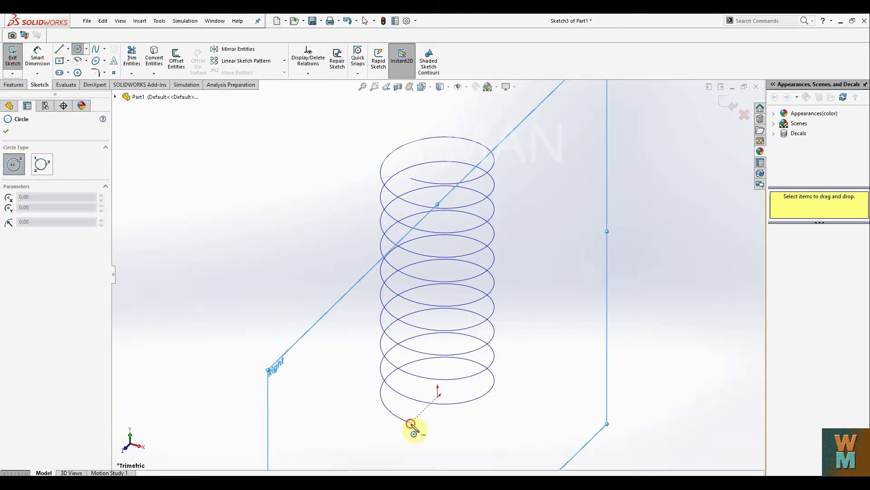
click(418, 414)
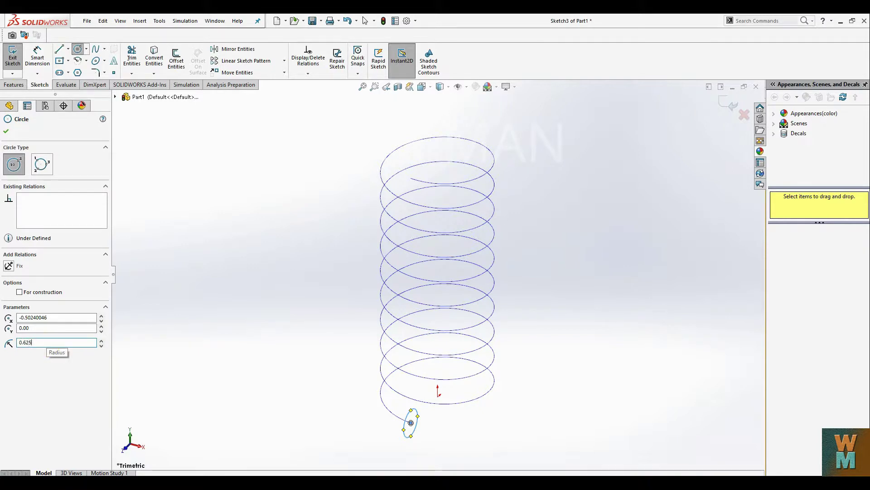
key(Return)
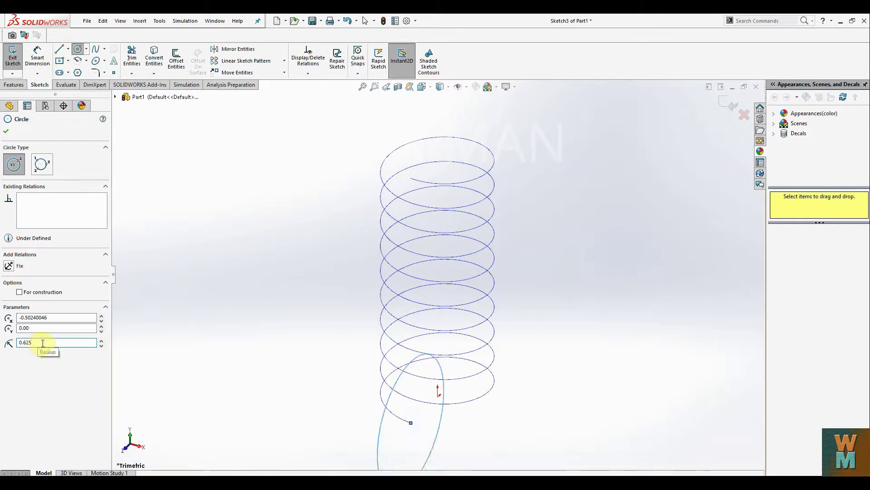
Correct the radius of the circle at the helix's end to 0.125/2 in.
drag(43, 343, 4, 341)
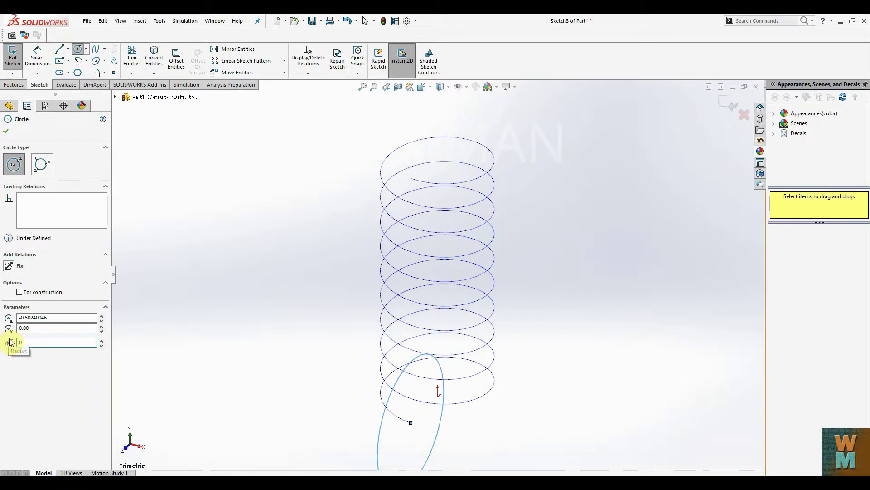
text(0.125/2)
key(Return)
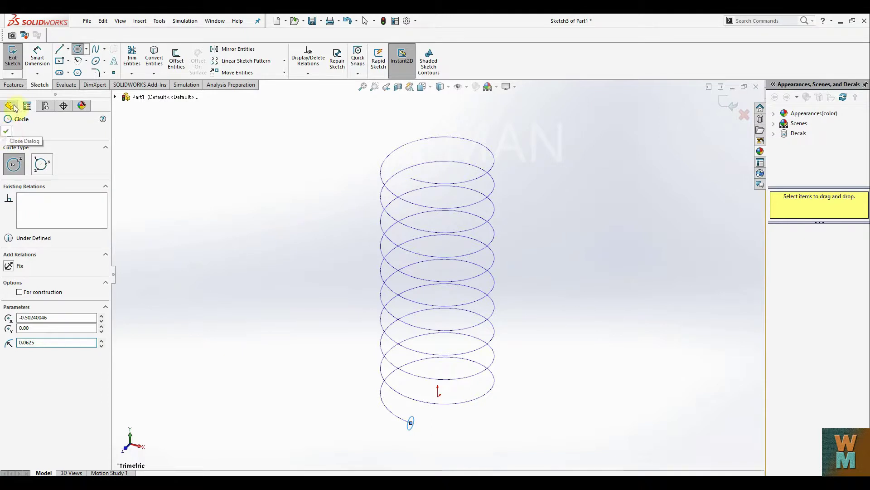
Create a Swept Boss/Base using the small circle as the profile and the helix as the path.
click(14, 85)
click(92, 50)
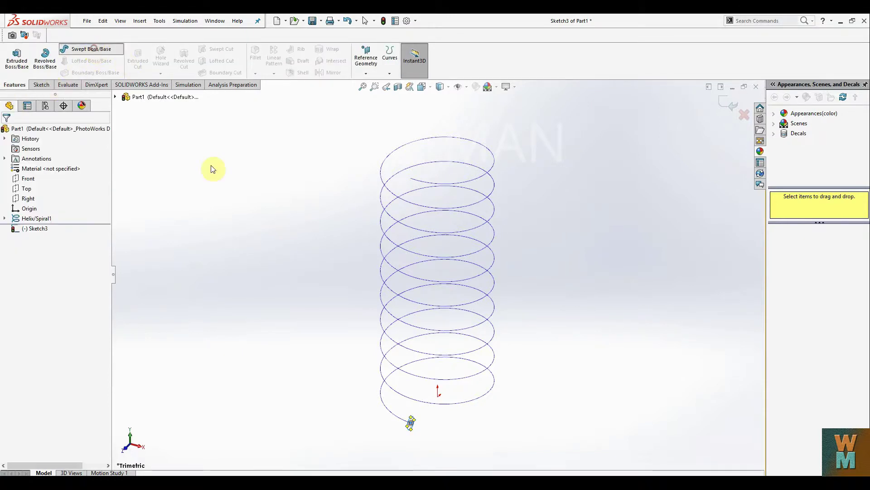
click(412, 426)
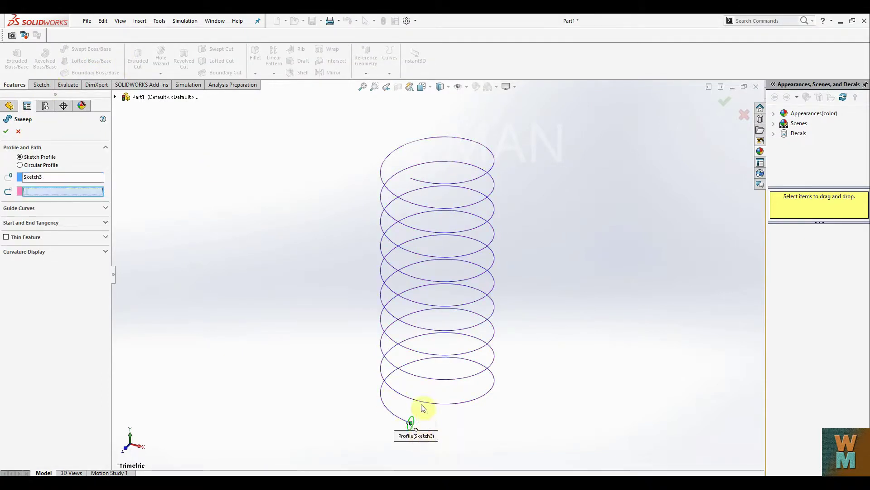
click(424, 406)
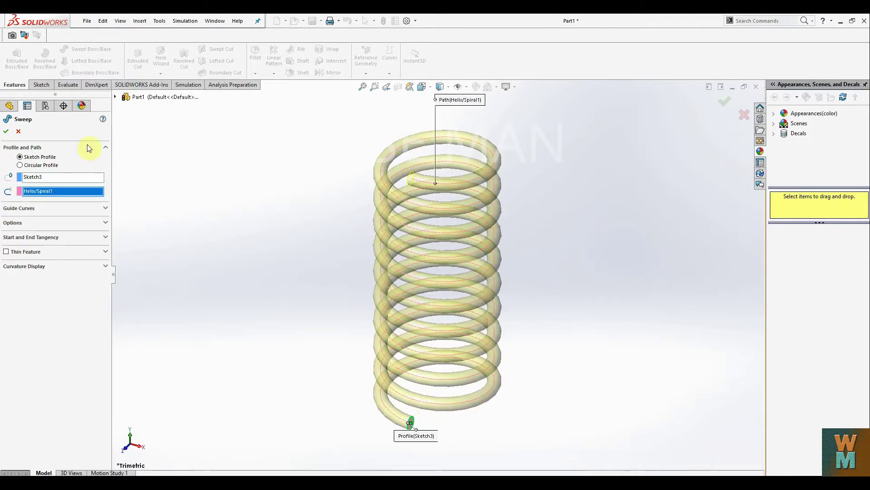
click(6, 132)
Create a reference plane parallel to the Front plane and coincident with the centre point of the coil's lower end.
middle_drag(539, 300, 470, 402)
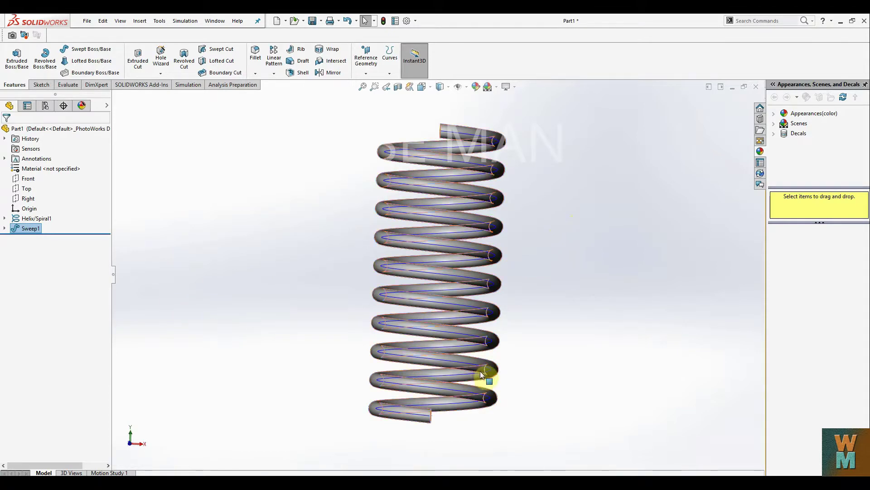
middle_drag(609, 436, 515, 409)
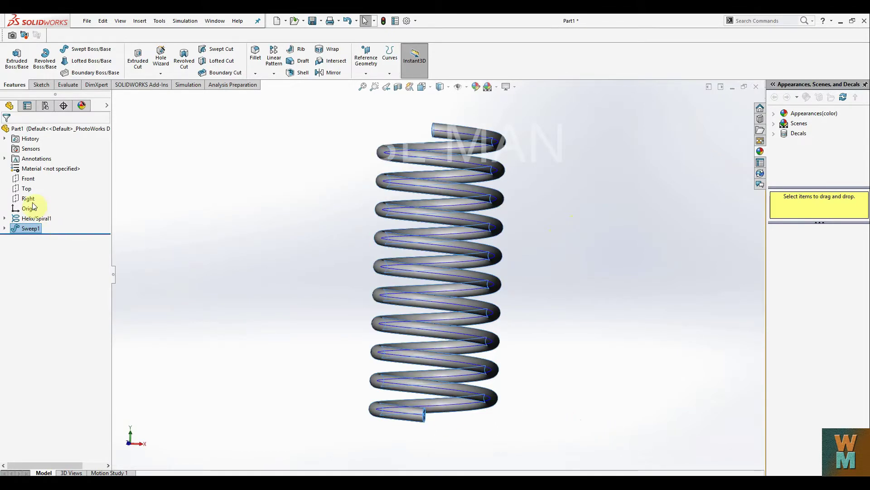
click(28, 178)
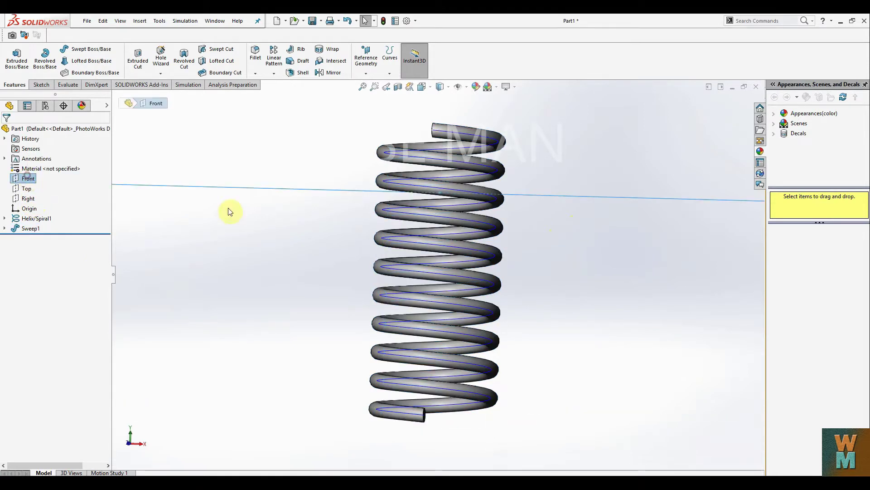
middle_drag(575, 256, 492, 268)
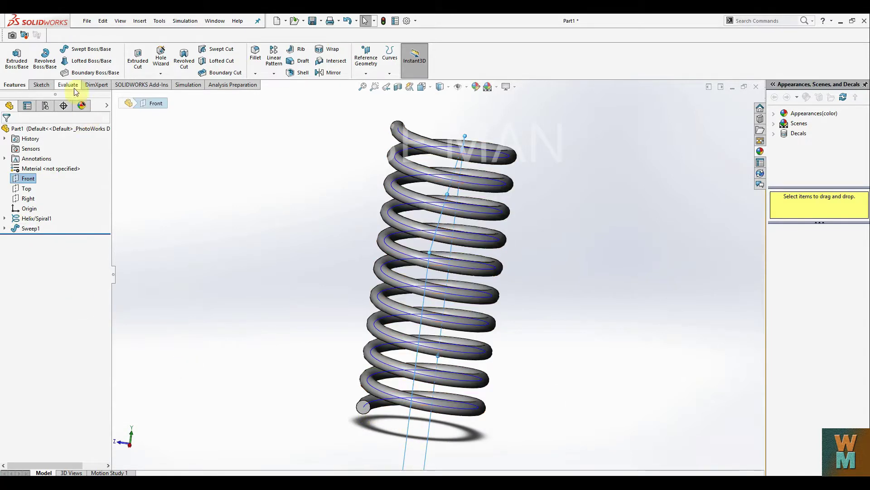
click(373, 68)
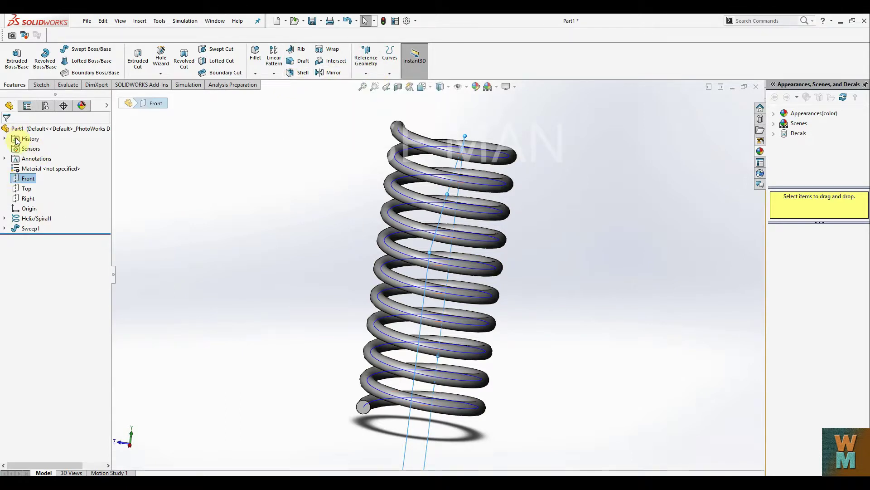
click(365, 68)
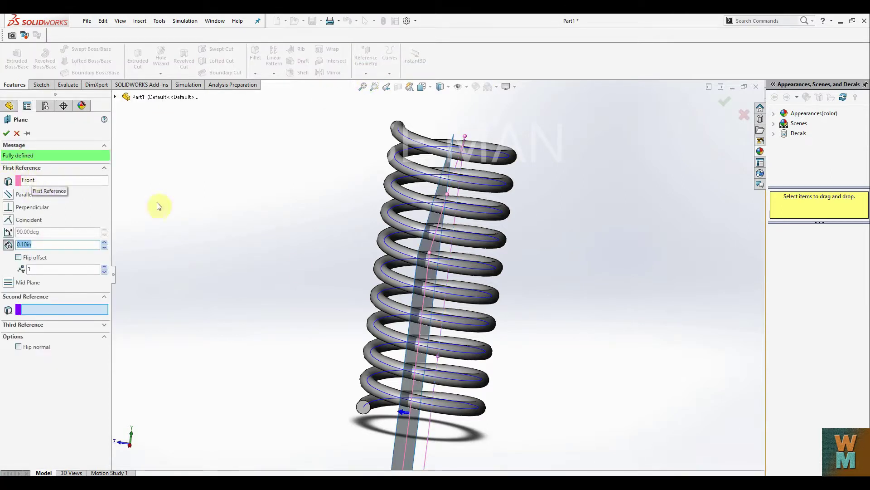
click(364, 407)
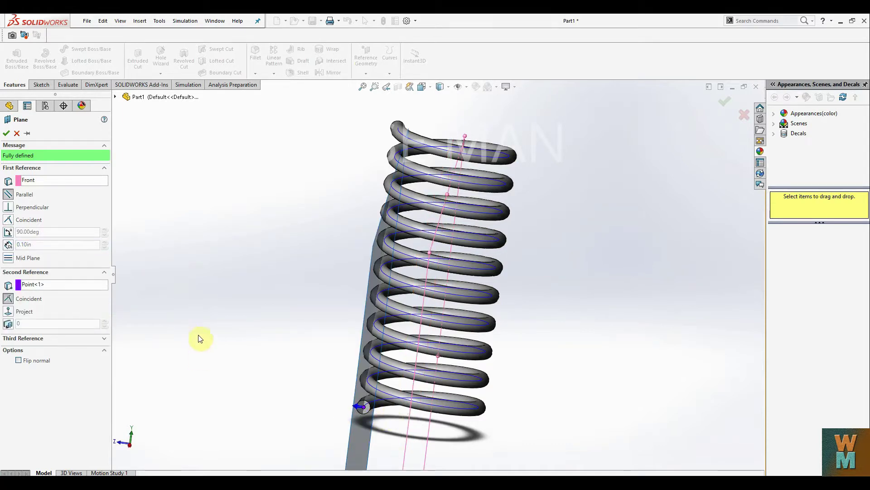
click(6, 134)
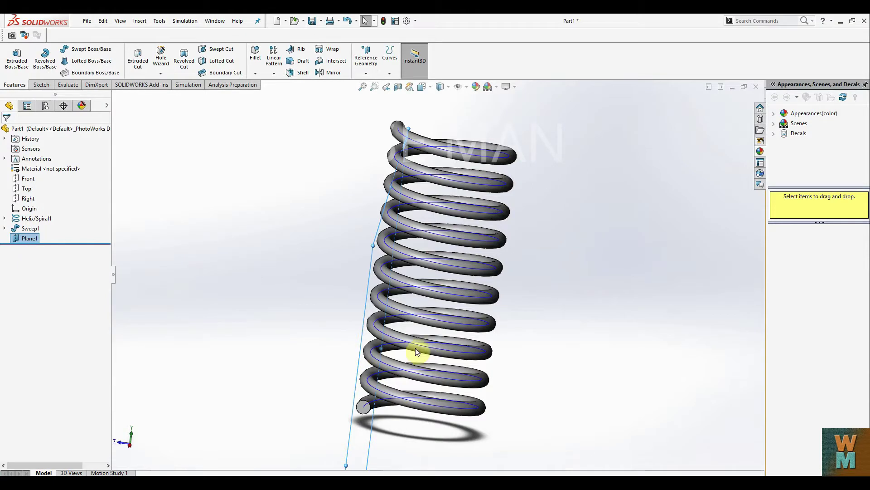
mouse_move(460, 402)
middle_down()
mouse_move(462, 412)
mouse_move(453, 409)
middle_up()
middle_drag(356, 250, 362, 256)
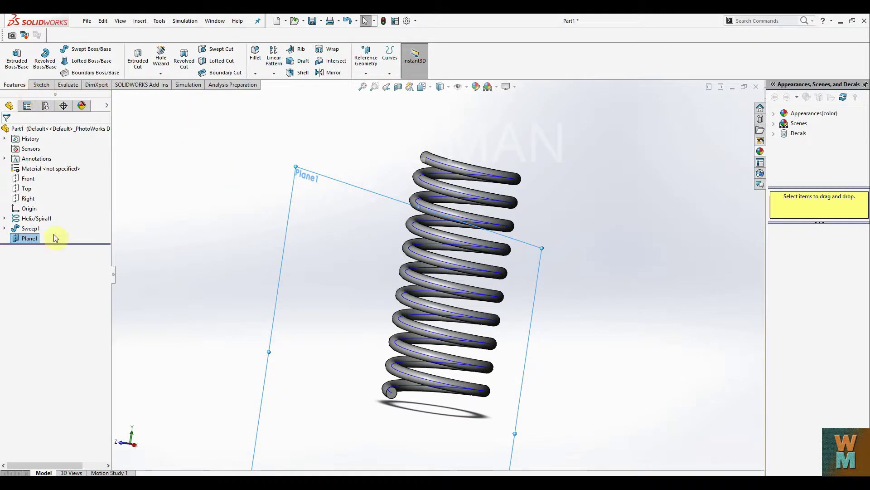
Start a sketch on Plane1 with the Centerpoint Arc tool, viewed square to the plane from the back.
right_click(40, 234)
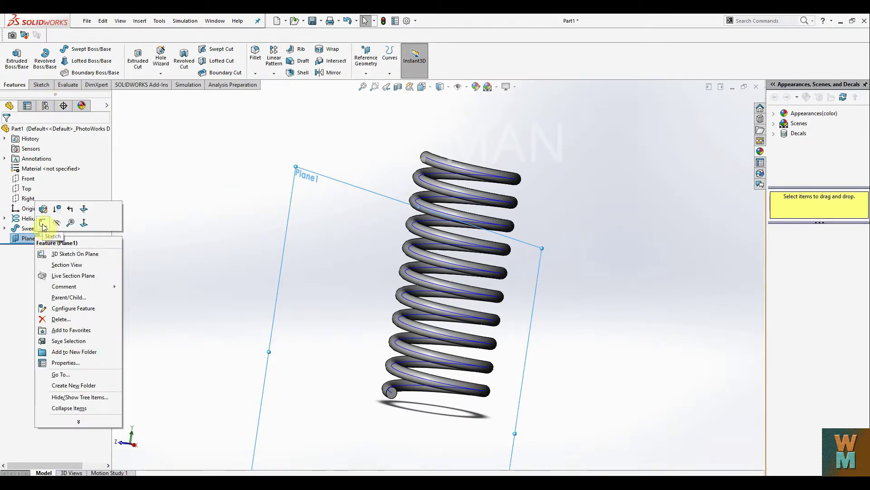
click(42, 223)
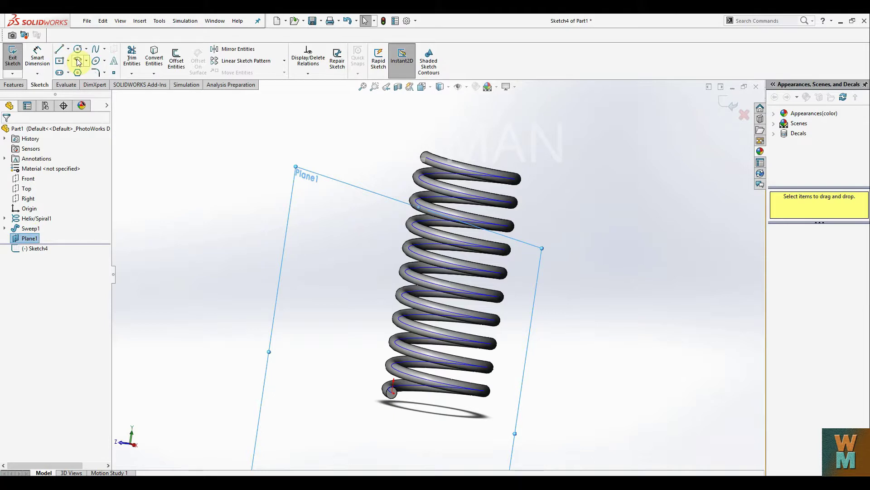
click(92, 64)
click(91, 78)
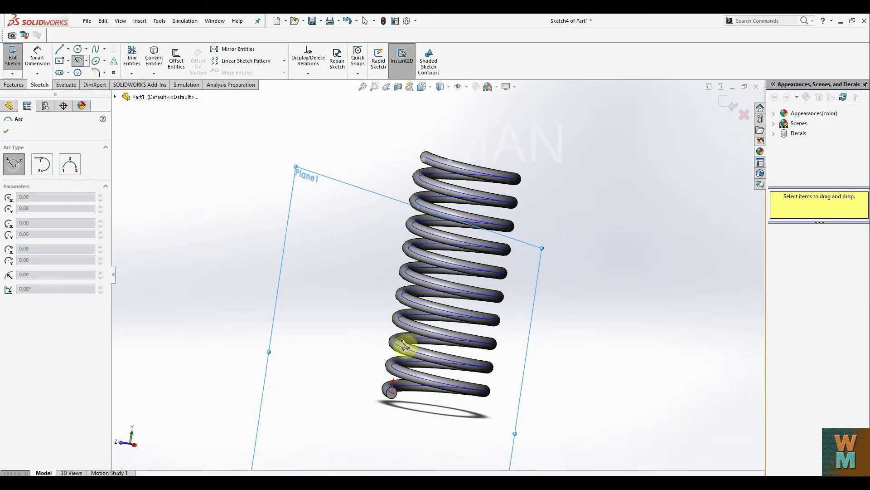
middle_drag(393, 398, 445, 418)
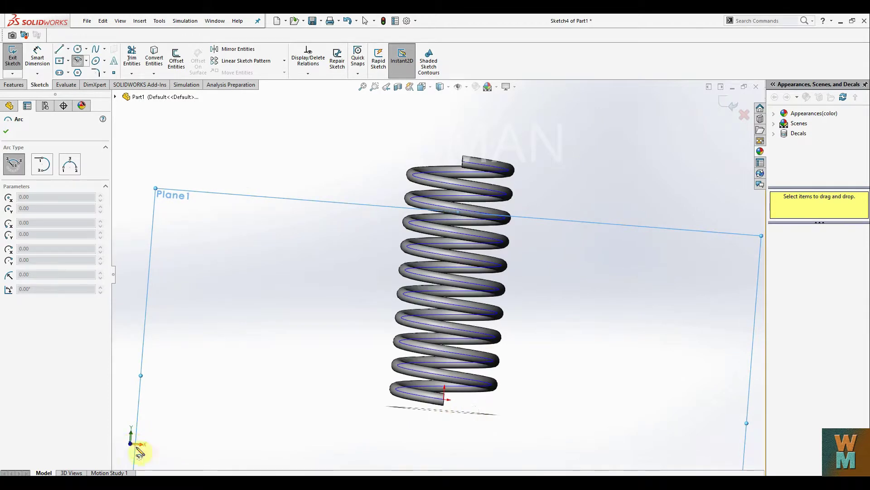
key(ctrl+2)
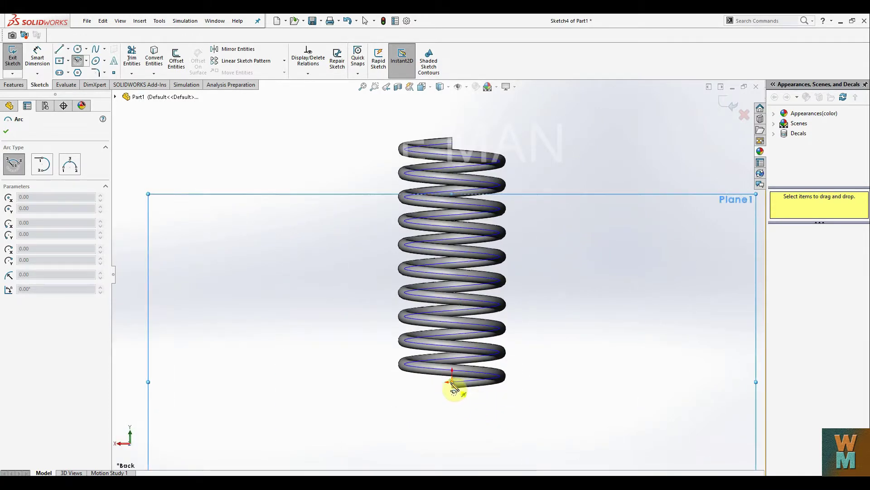
click(452, 382)
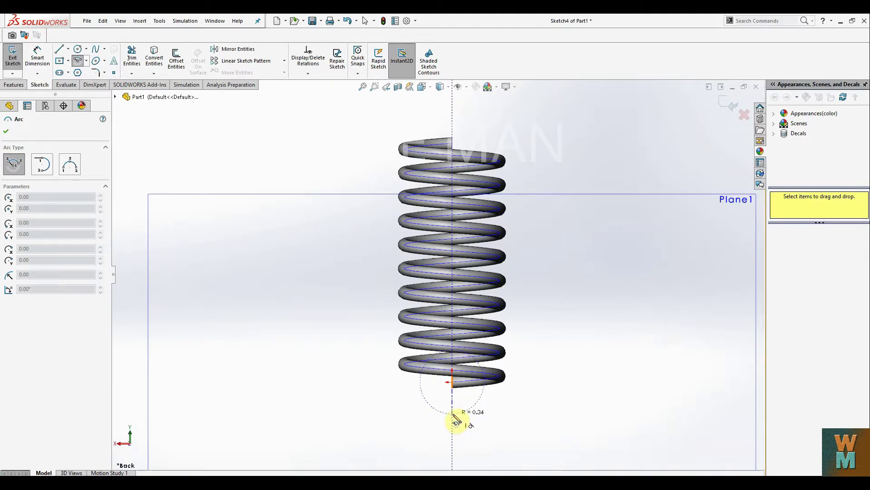
click(454, 414)
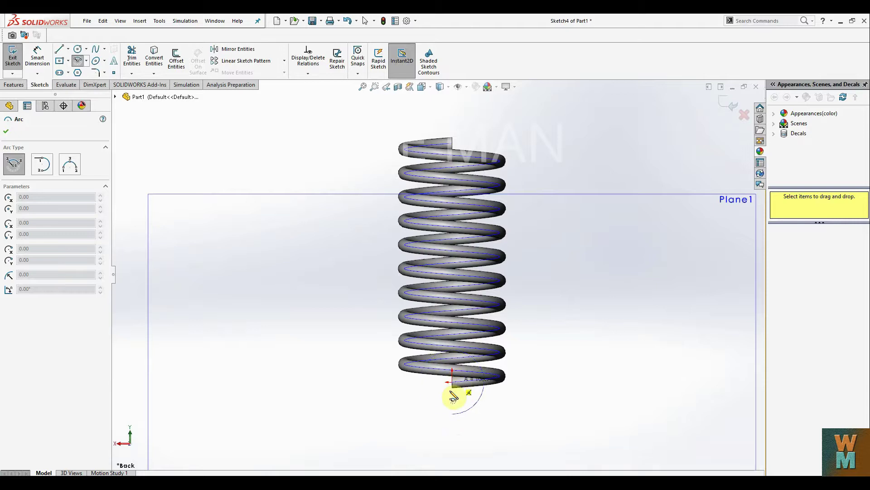
click(453, 397)
key(Escape)
Sketch a 90° centerpoint arc starting at the coil's lower end, centred directly below it, and set its radius to 0.3 in.
middle_drag(408, 423, 568, 411)
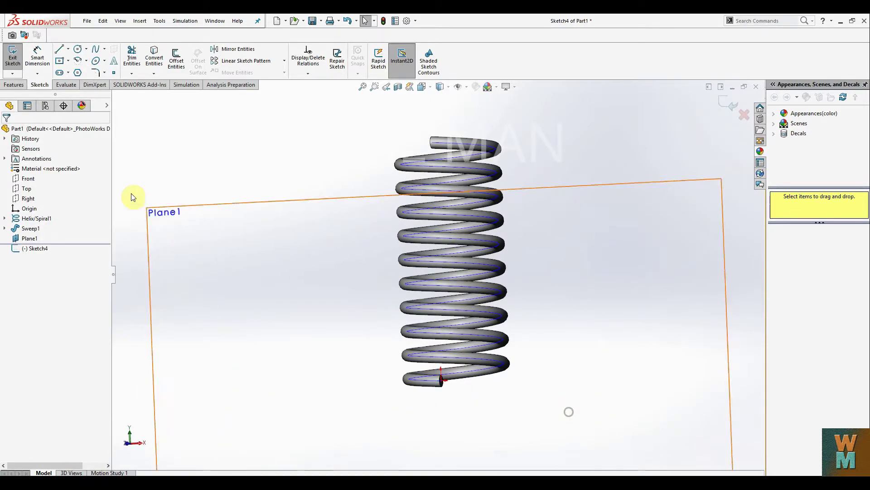
click(78, 60)
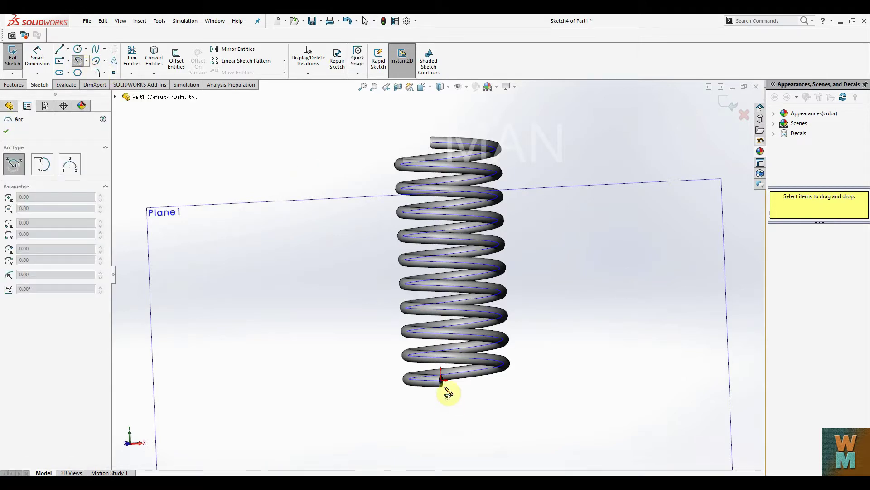
click(442, 422)
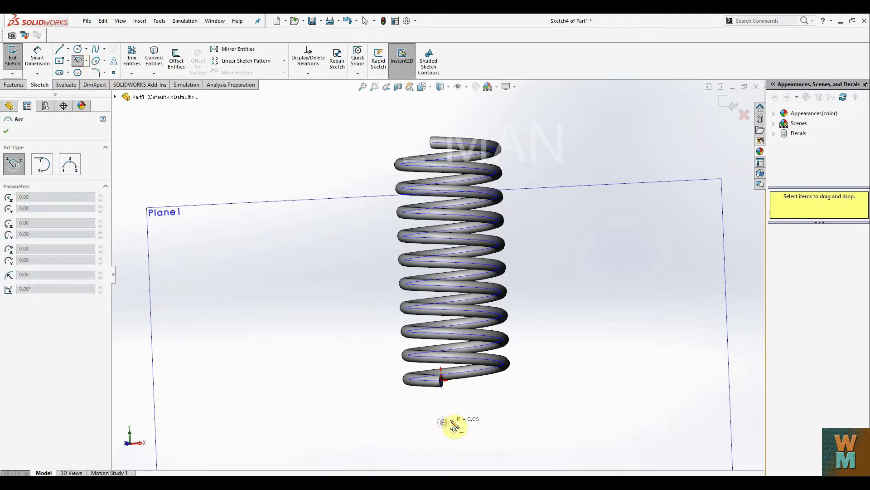
click(442, 381)
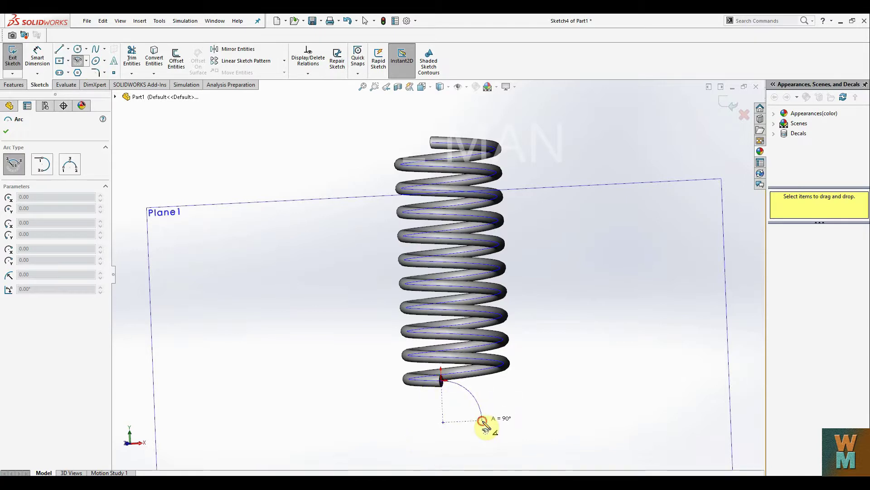
click(483, 420)
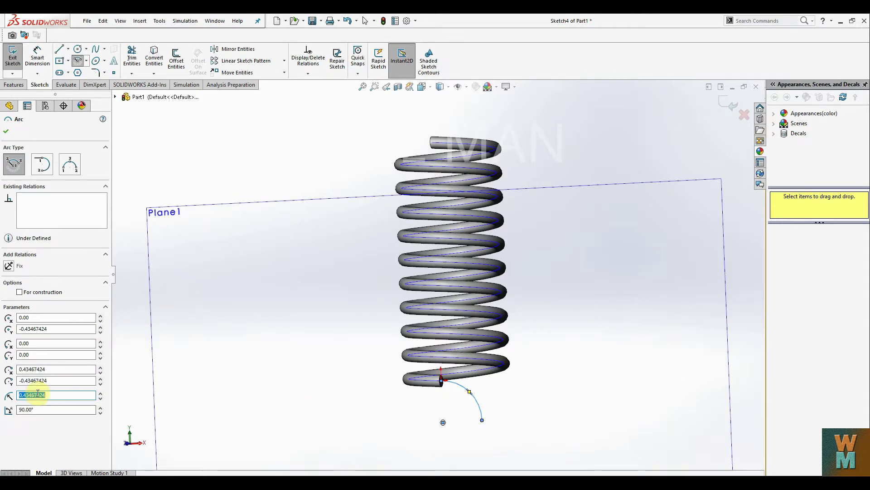
text(0.3)
key(Return)
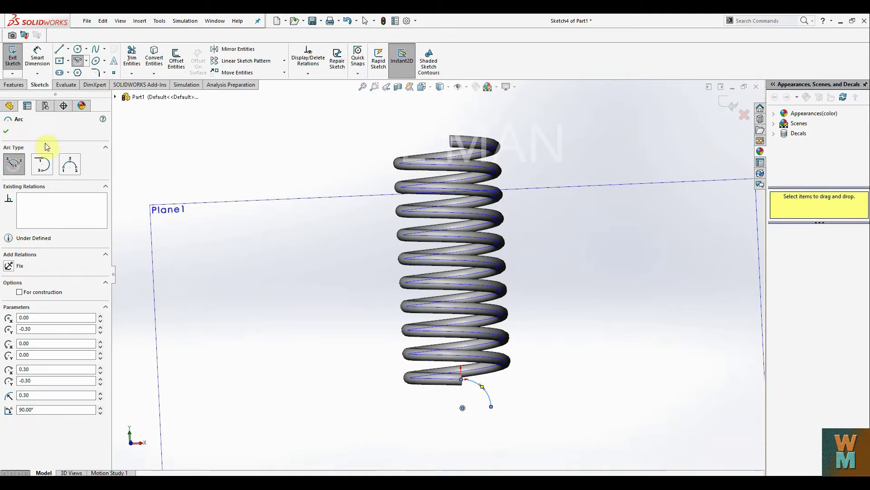
Create a Swept Boss/Base using the coil's lower end face as the profile and the 90° arc as the path.
middle_drag(541, 398, 466, 402)
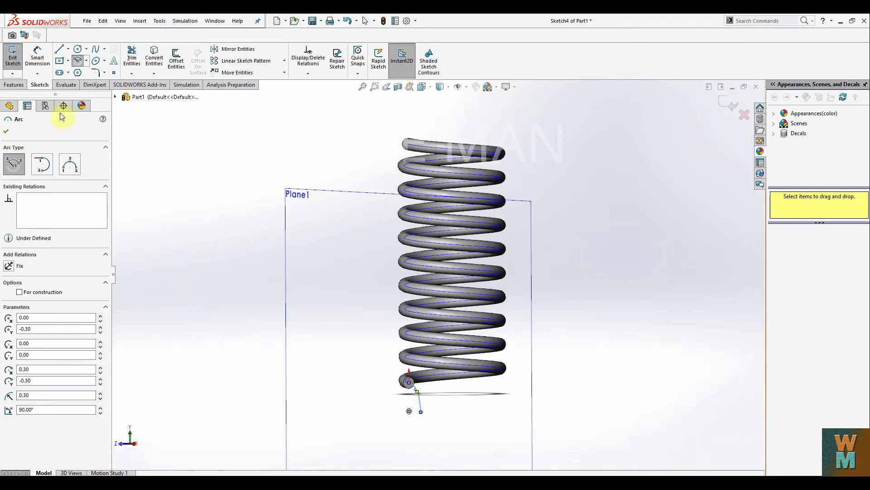
click(17, 85)
click(90, 49)
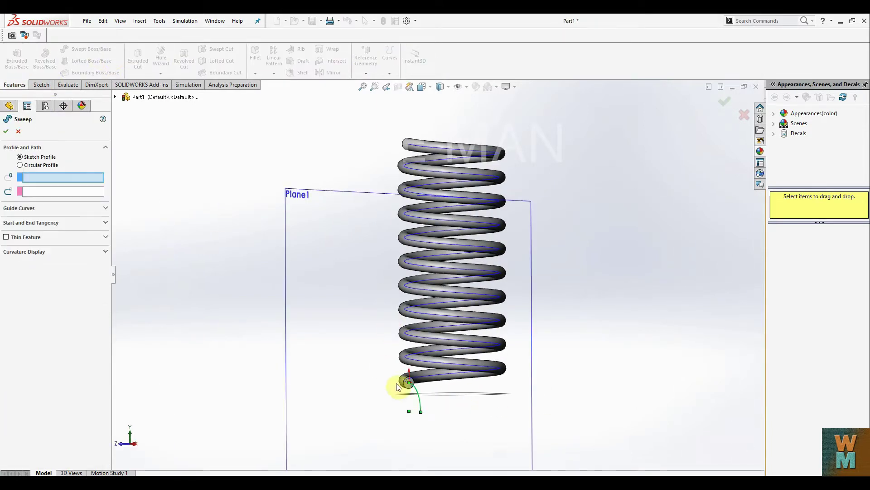
click(412, 390)
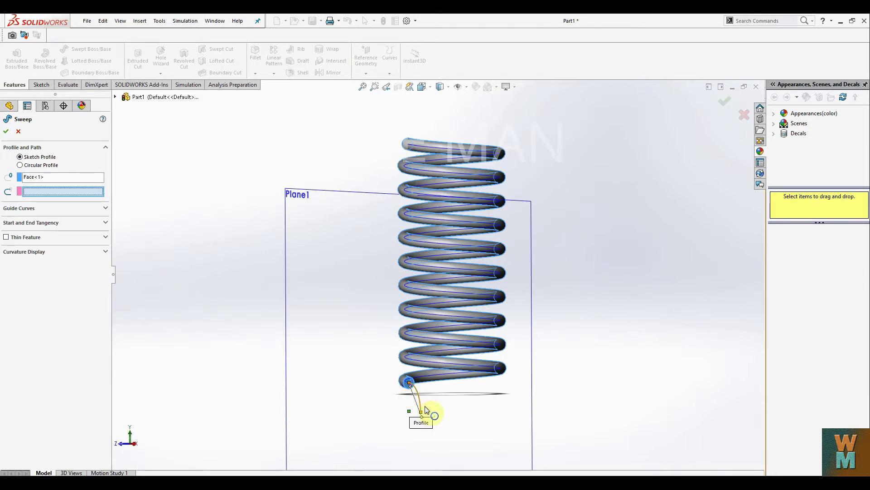
click(420, 398)
mouse_move(472, 414)
middle_down()
mouse_move(520, 428)
mouse_move(550, 400)
mouse_move(598, 408)
mouse_move(524, 430)
mouse_move(445, 422)
mouse_move(457, 445)
mouse_move(511, 437)
mouse_move(524, 445)
mouse_move(470, 417)
mouse_move(539, 385)
middle_up()
click(5, 129)
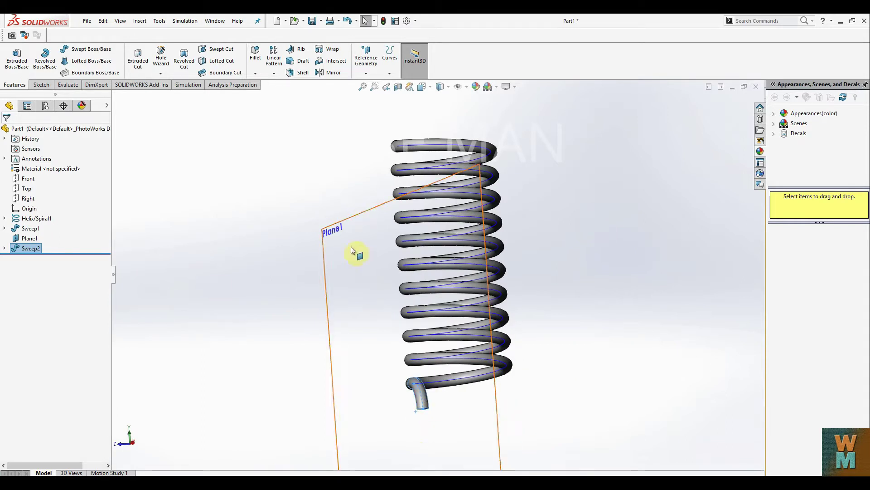
Start a sketch on the free end face of the curved wire segment below the coil.
click(26, 198)
middle_drag(237, 213, 292, 225)
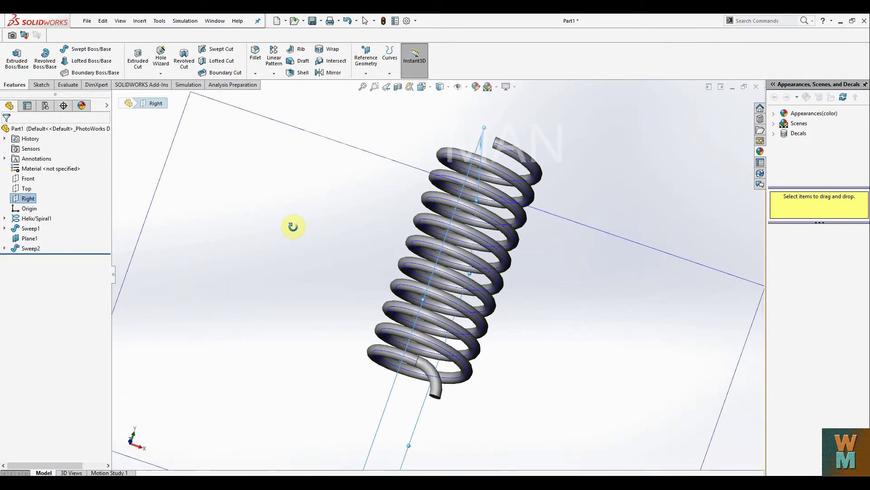
click(435, 399)
middle_drag(492, 406, 496, 354)
scroll(503, 396, up, 3)
scroll(437, 334, down, 10)
click(467, 205)
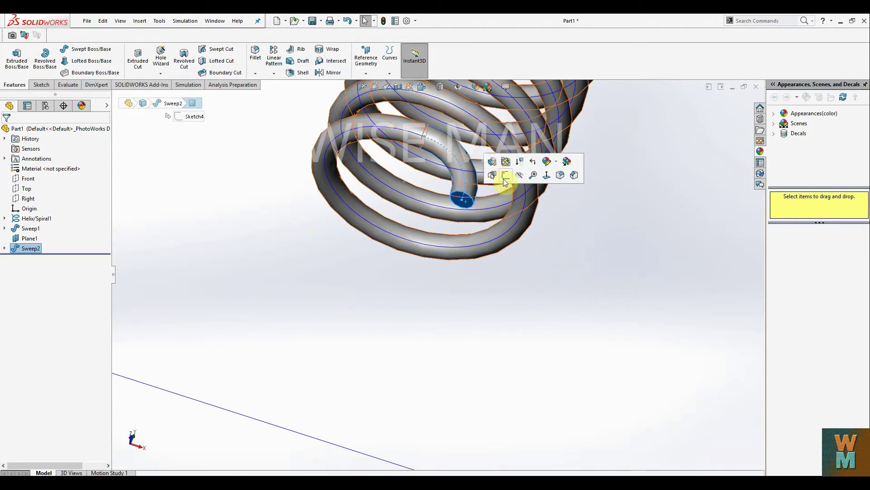
click(467, 201)
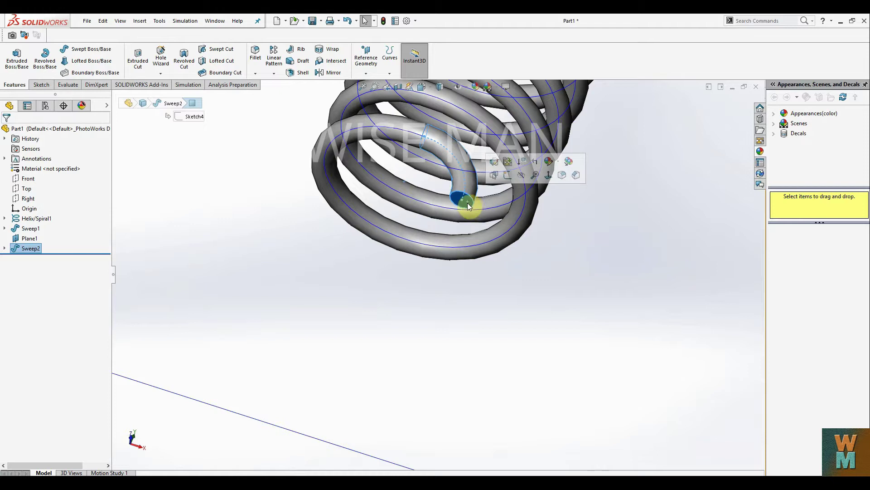
click(508, 175)
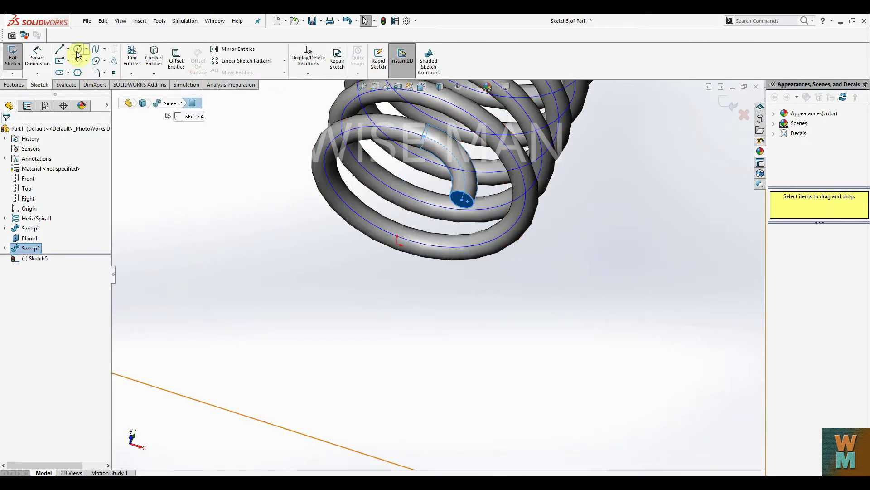
click(77, 50)
click(462, 200)
key(Escape)
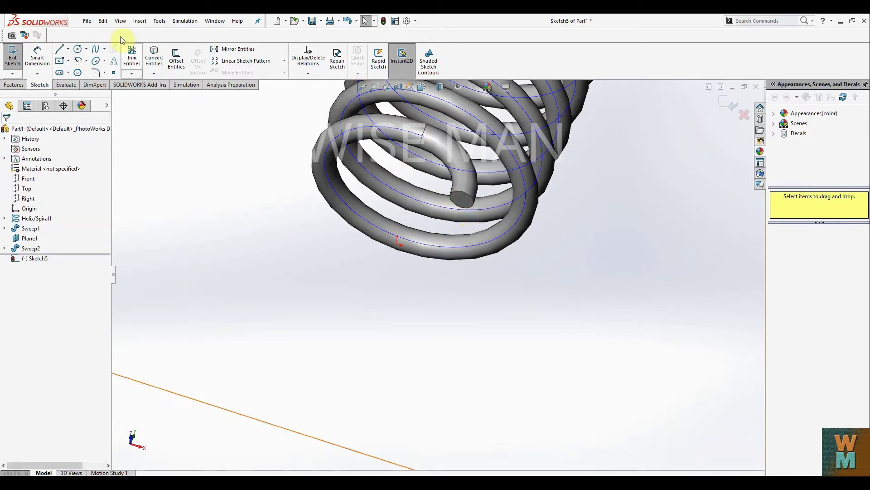
Sketch a circle centred on the curved segment's end face, reaching its edge with a radius of 0.0625 in.
click(77, 50)
scroll(503, 229, down, 5)
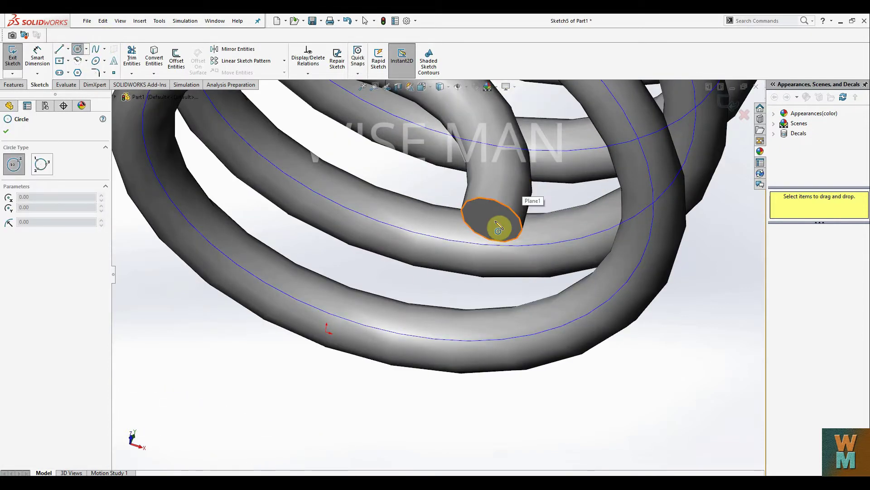
click(493, 221)
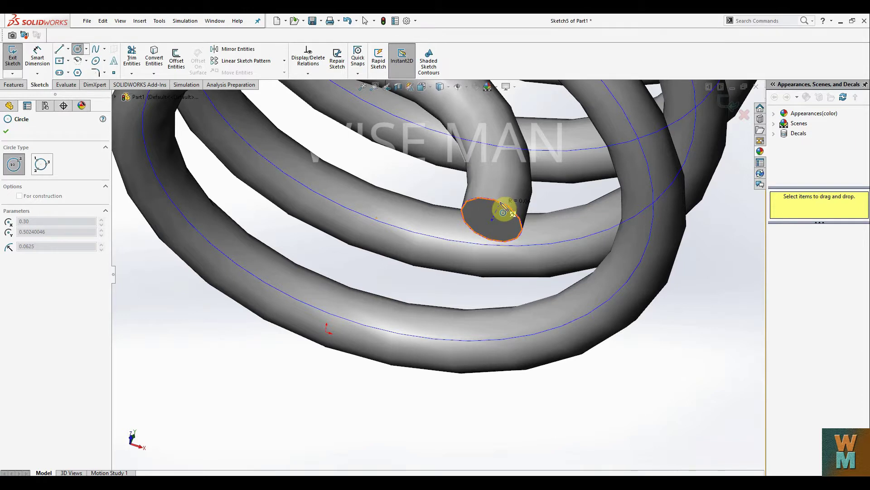
click(501, 201)
click(6, 131)
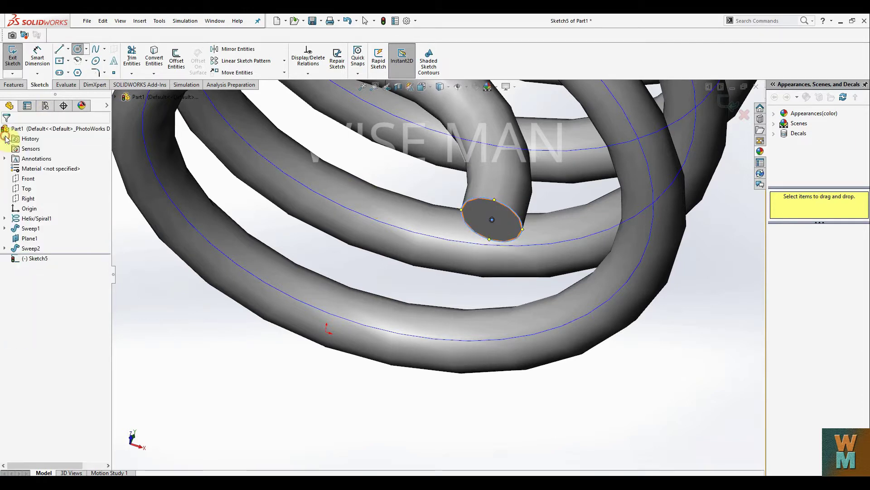
Hide the reference plane Plane1.
scroll(545, 228, up, 4)
scroll(545, 224, up, 2)
mouse_move(614, 237)
middle_down()
mouse_move(464, 256)
mouse_move(472, 268)
mouse_move(447, 241)
mouse_move(472, 243)
mouse_move(460, 244)
middle_up()
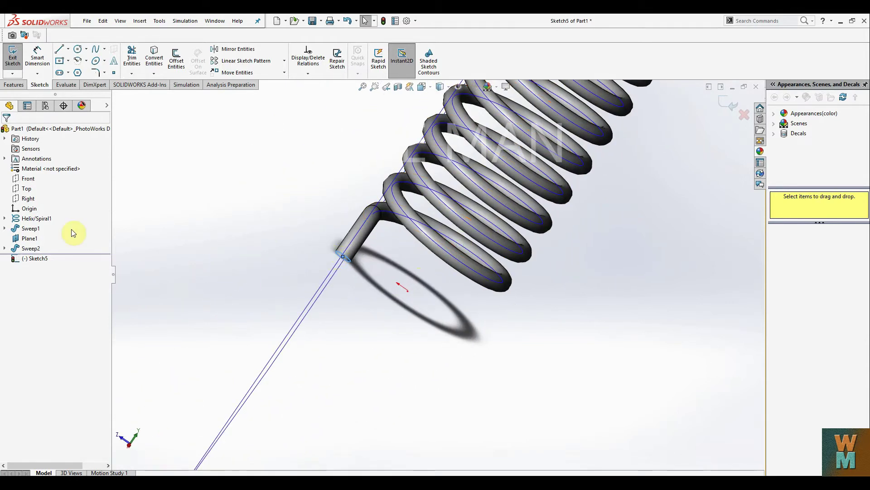
click(27, 198)
mouse_move(369, 247)
middle_down()
mouse_move(451, 281)
mouse_move(460, 299)
mouse_move(121, 282)
middle_up()
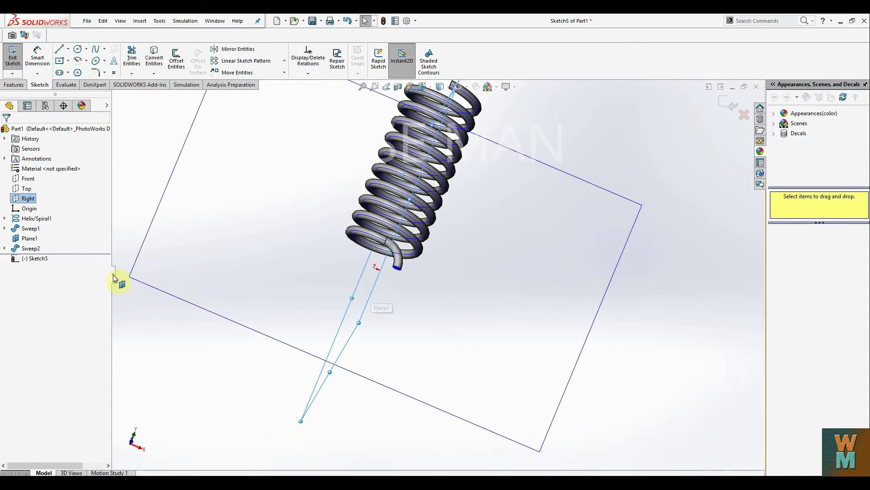
right_click(29, 239)
click(49, 224)
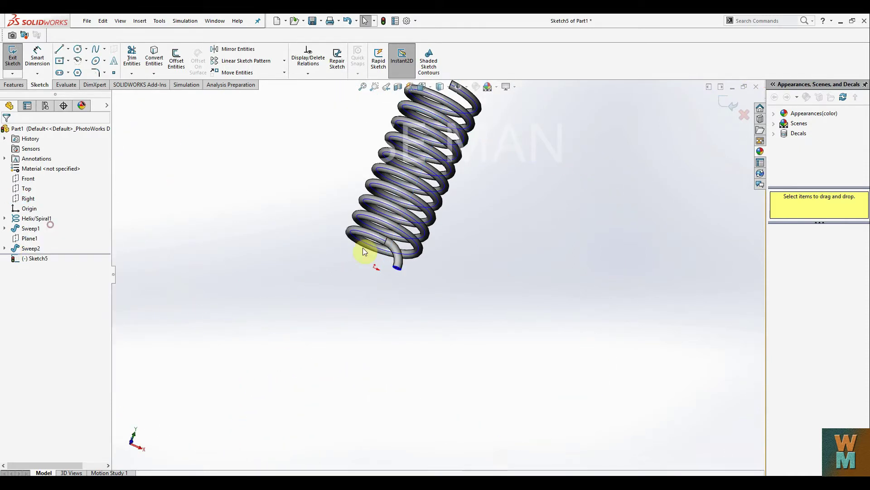
Show the Right plane in the model view.
middle_drag(363, 249, 563, 253)
click(25, 200)
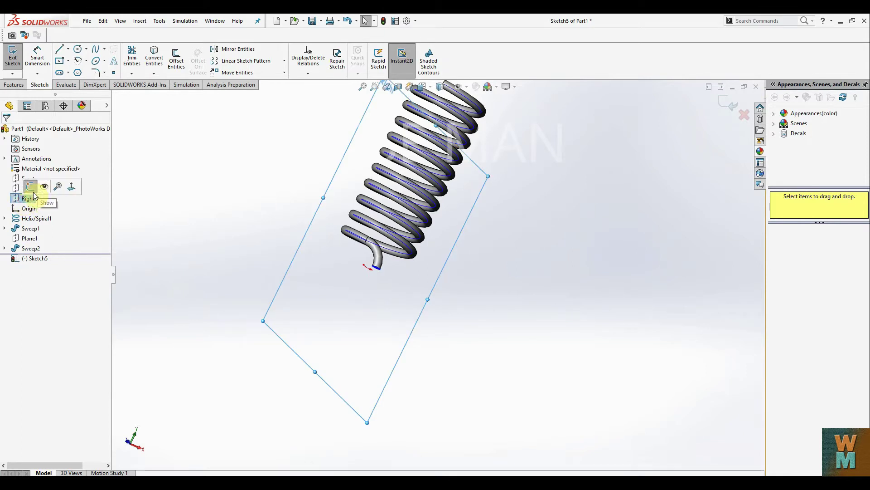
click(42, 188)
middle_drag(591, 294, 609, 293)
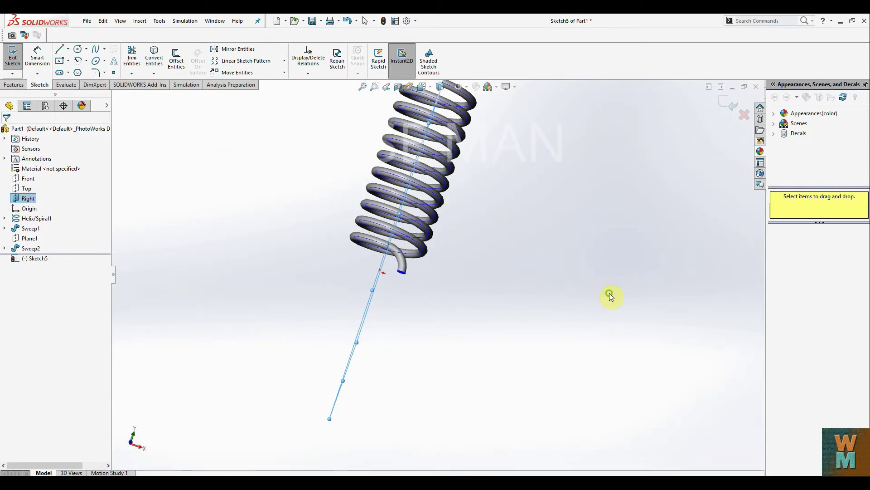
Exit the circle sketch on the curved segment's end face.
click(400, 274)
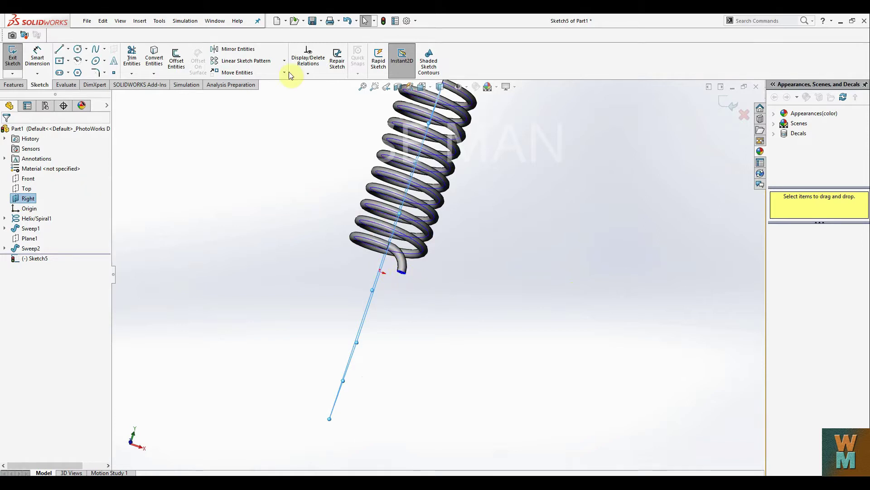
click(19, 84)
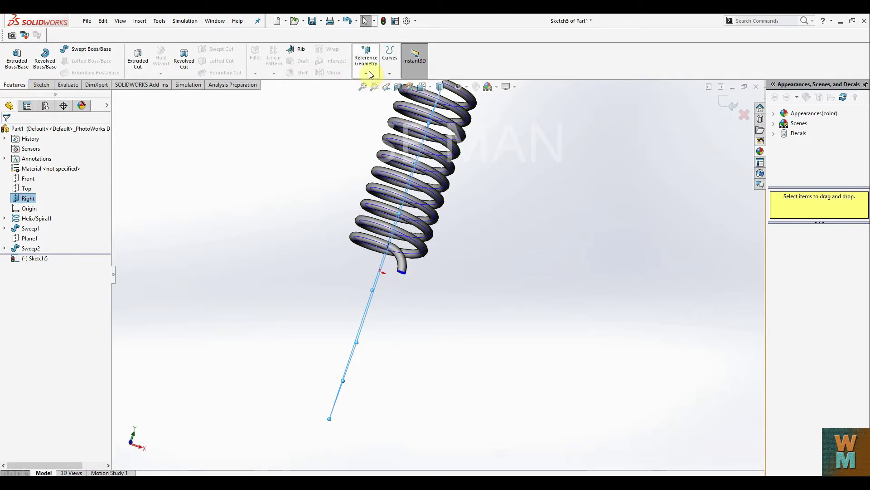
click(370, 73)
click(35, 82)
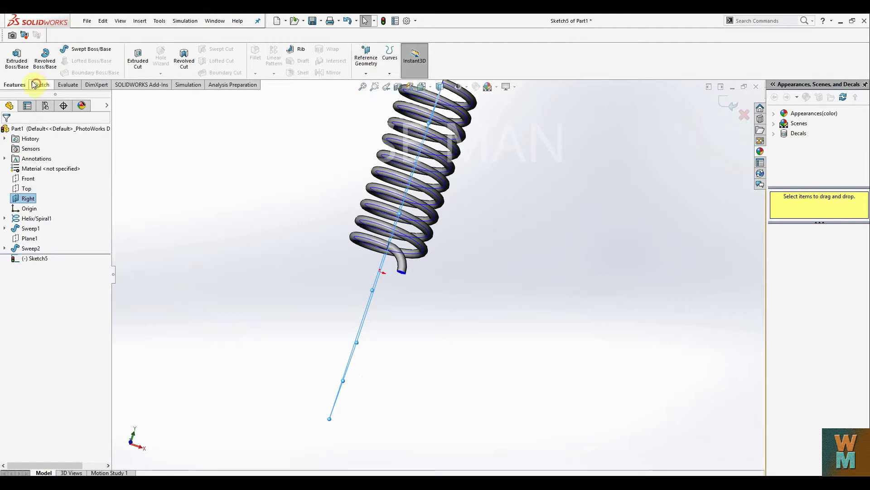
click(40, 84)
click(10, 58)
Create a reference plane parallel to the Right plane, passing through the centre point of the circle sketch on the curved segment's end face.
click(17, 84)
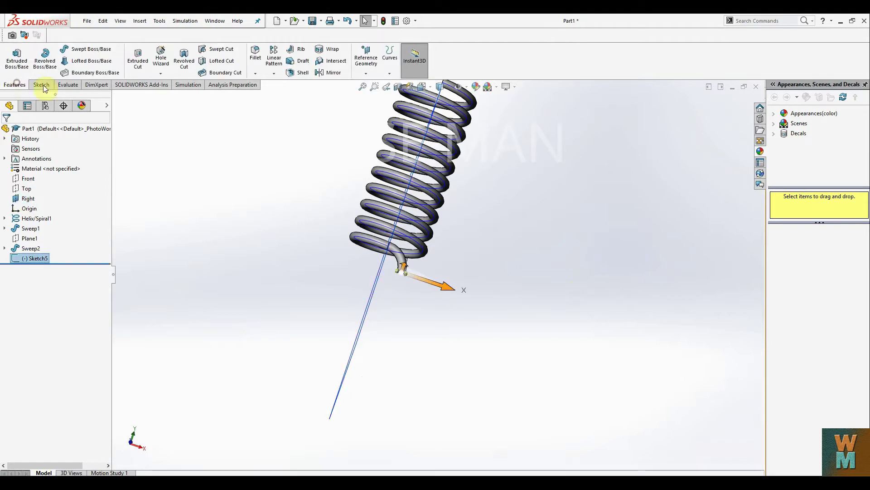
click(369, 74)
click(375, 86)
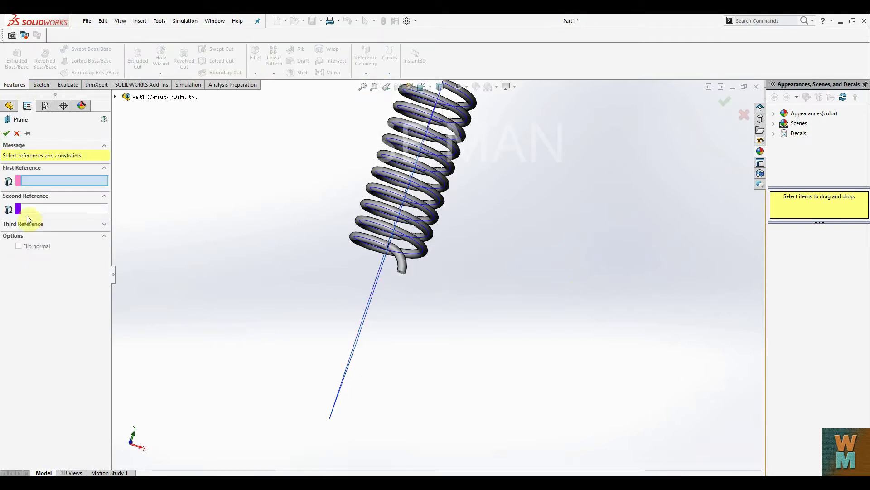
click(367, 324)
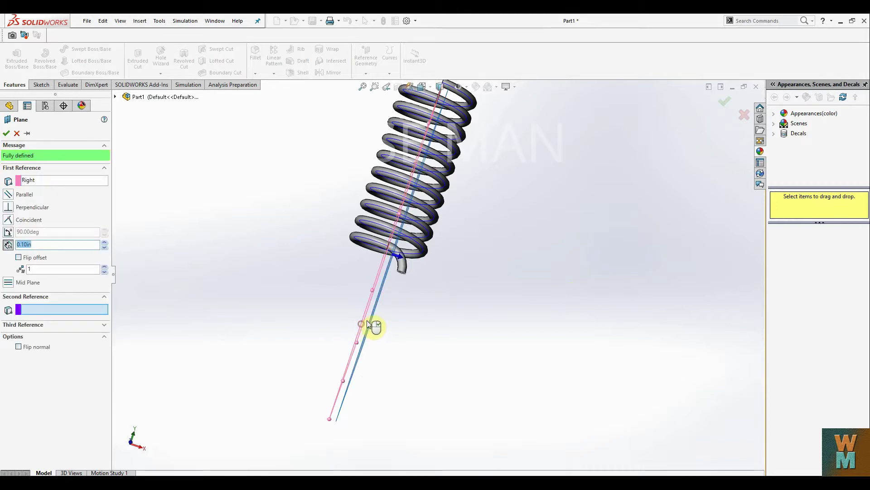
click(402, 272)
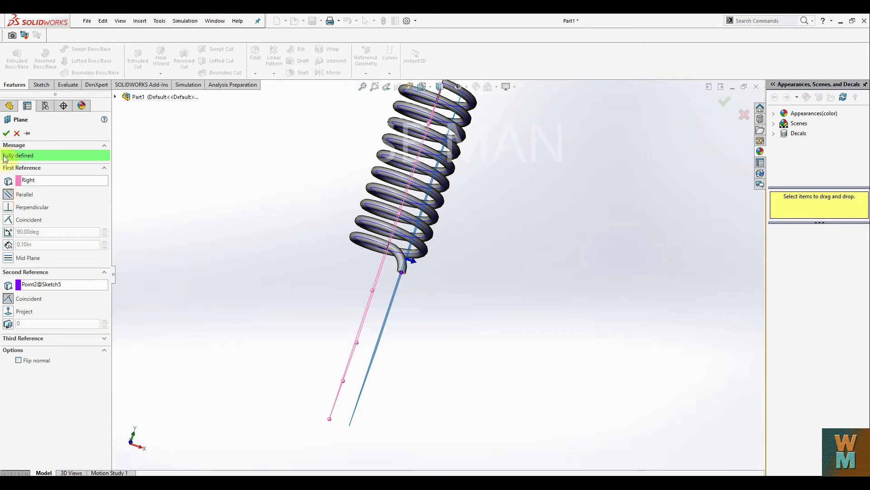
click(6, 133)
mouse_move(515, 296)
middle_down()
mouse_move(503, 290)
mouse_move(514, 298)
middle_up()
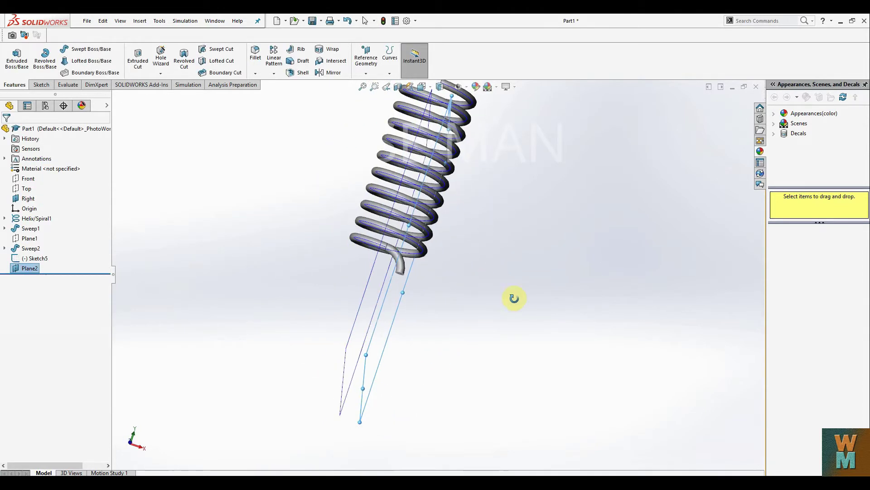
Hide the Right plane in the model view.
right_click(28, 198)
click(50, 183)
middle_drag(422, 322, 486, 337)
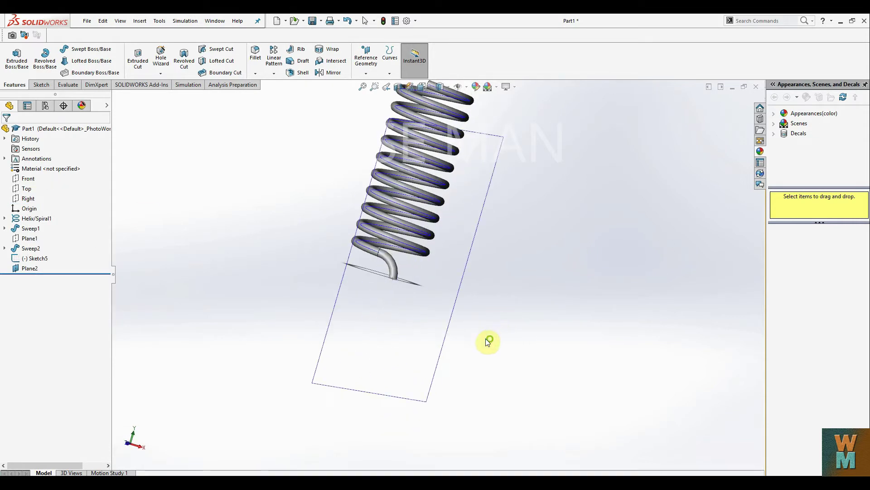
On Plane2, sketch a downward 180° centrepoint arc of about 0.5 in radius, centred below the origin and starting at the end face's centre.
right_click(26, 271)
click(77, 262)
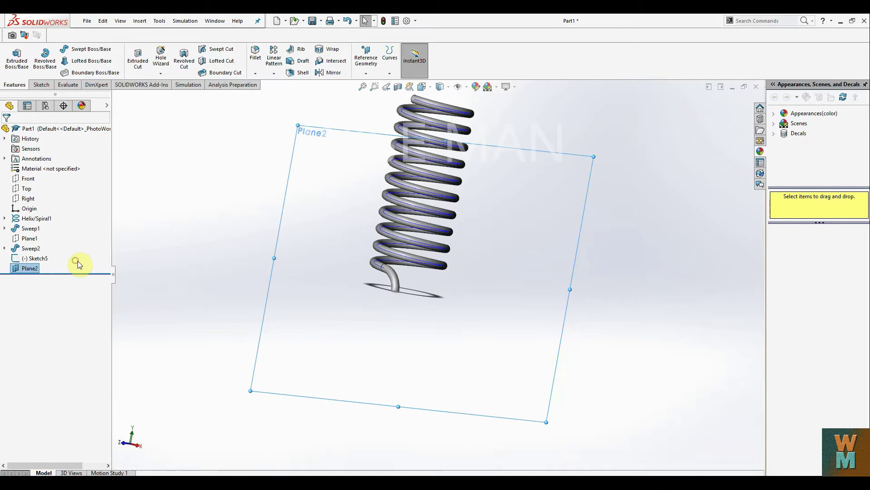
right_click(35, 269)
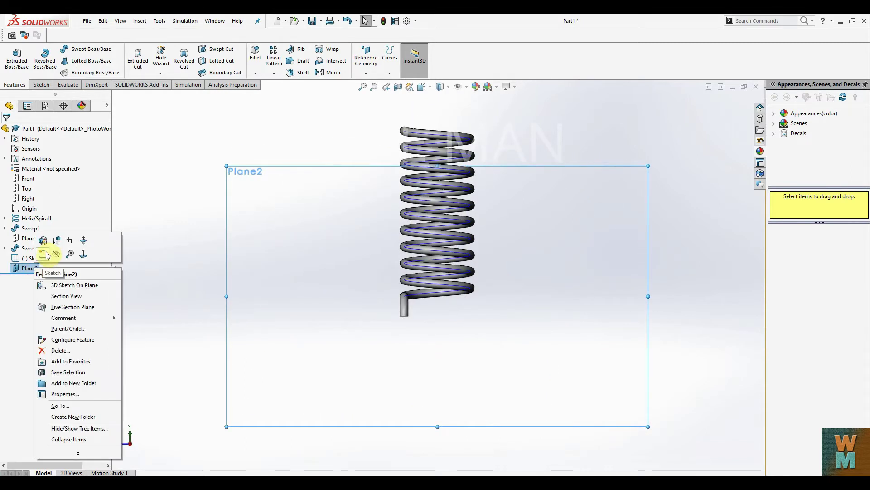
click(44, 254)
click(85, 61)
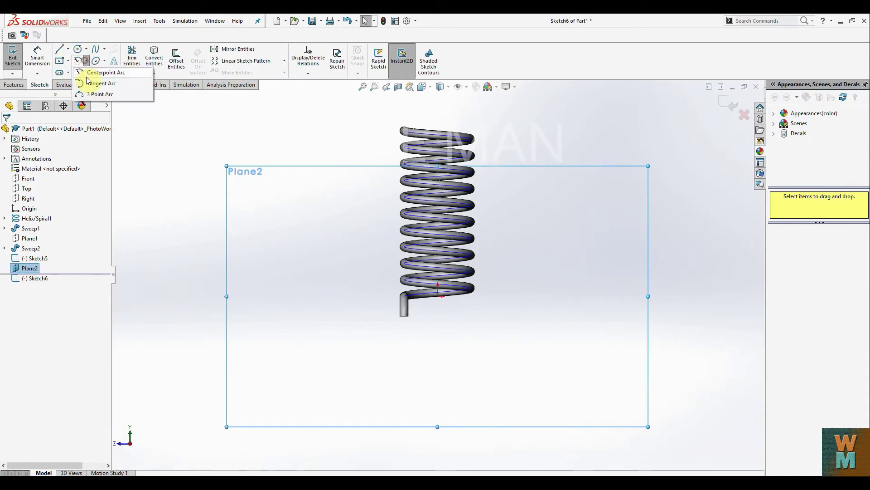
click(93, 76)
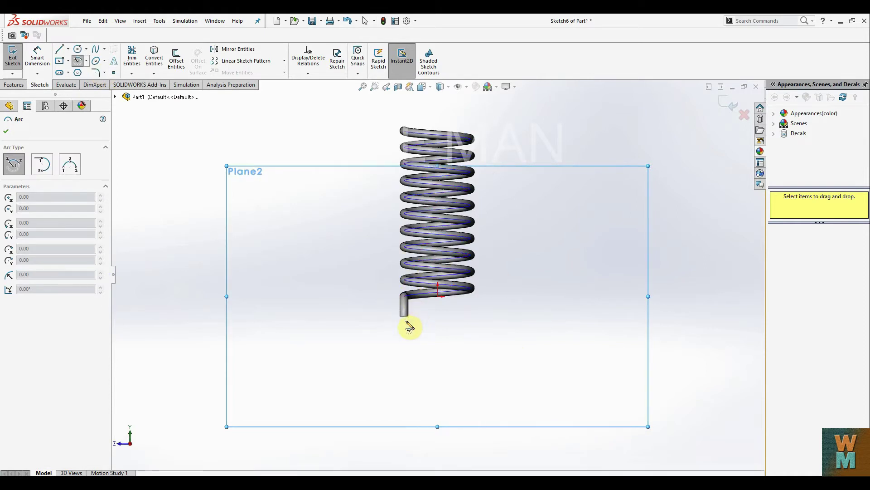
click(438, 316)
click(404, 316)
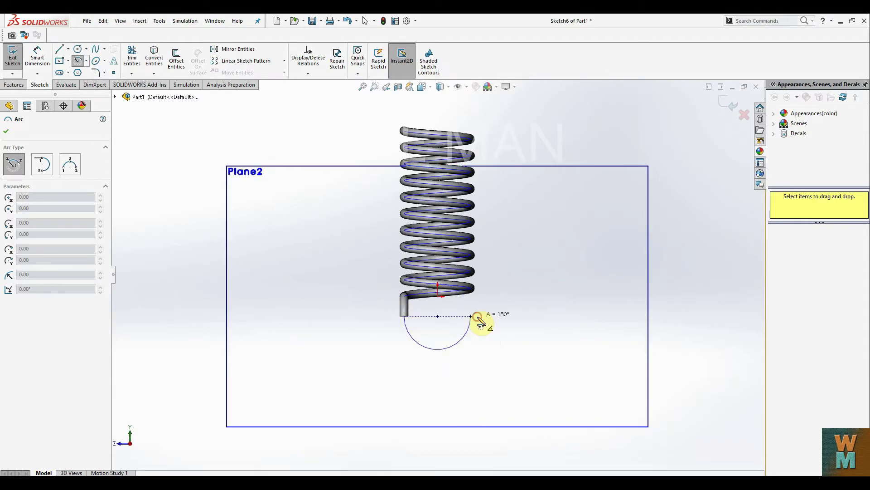
click(477, 316)
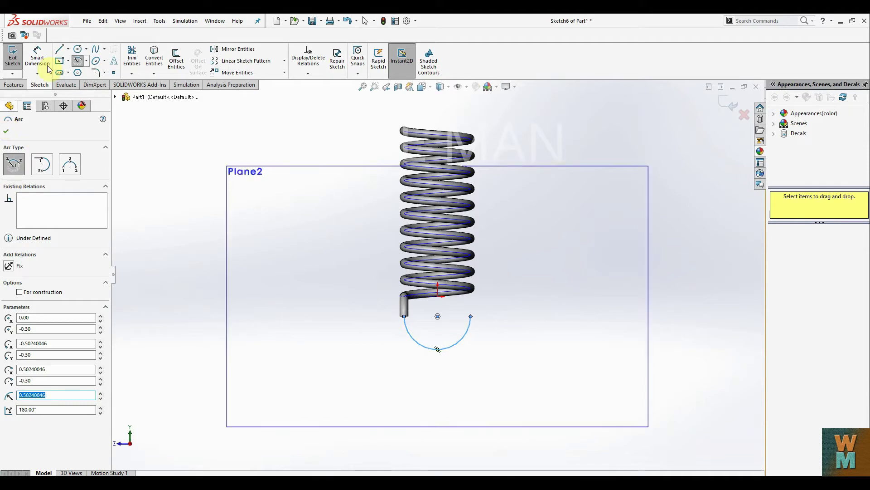
Create a swept boss using the end face's circular edge as profile and the semicircular arc sketch as path.
click(13, 84)
click(88, 49)
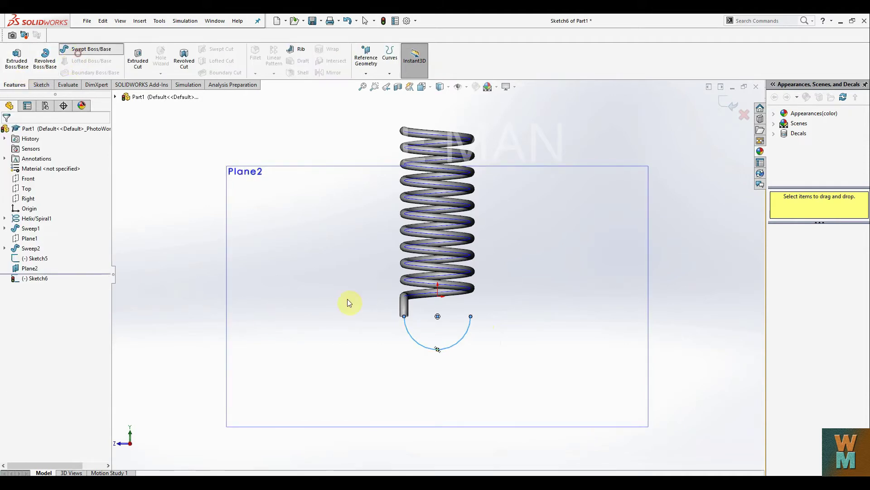
scroll(408, 358, down, 5)
scroll(435, 304, down, 6)
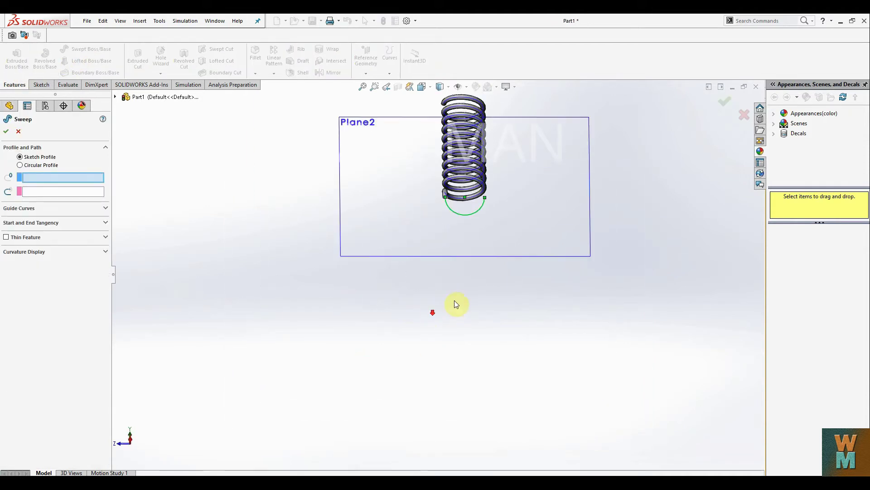
scroll(485, 199, up, 2)
scroll(462, 199, down, 5)
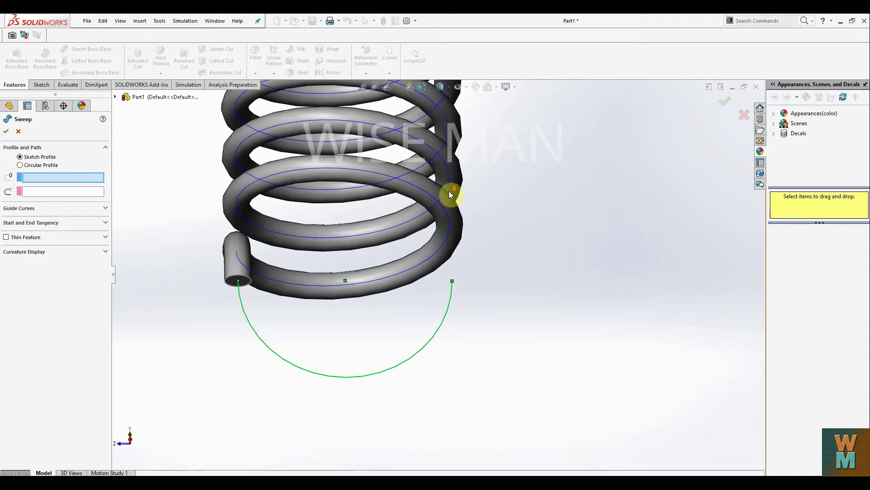
click(248, 286)
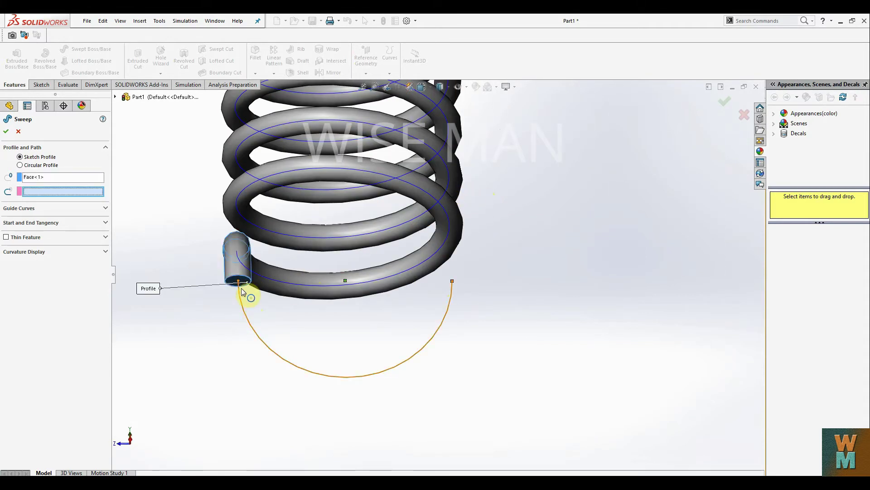
click(38, 180)
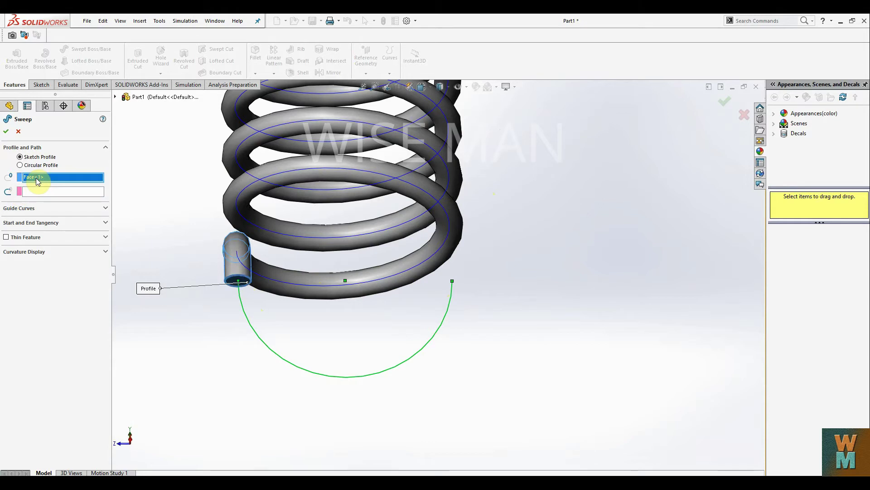
key(Delete)
scroll(357, 281, down, 6)
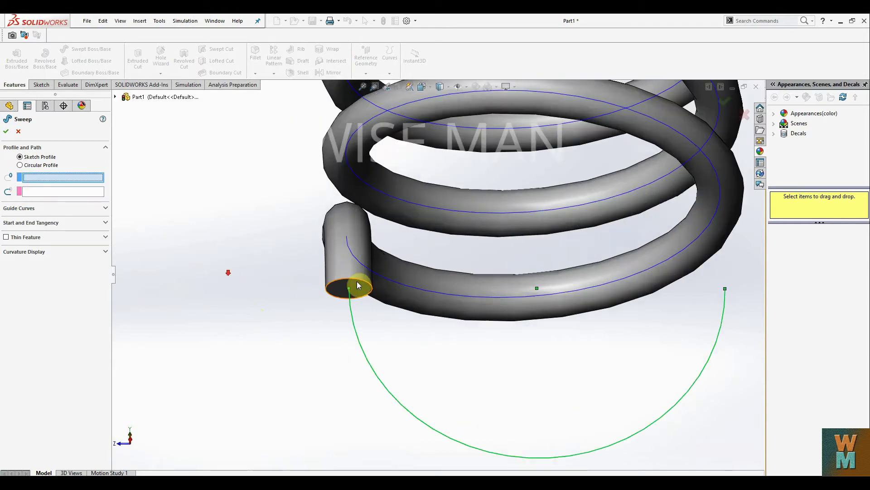
click(365, 278)
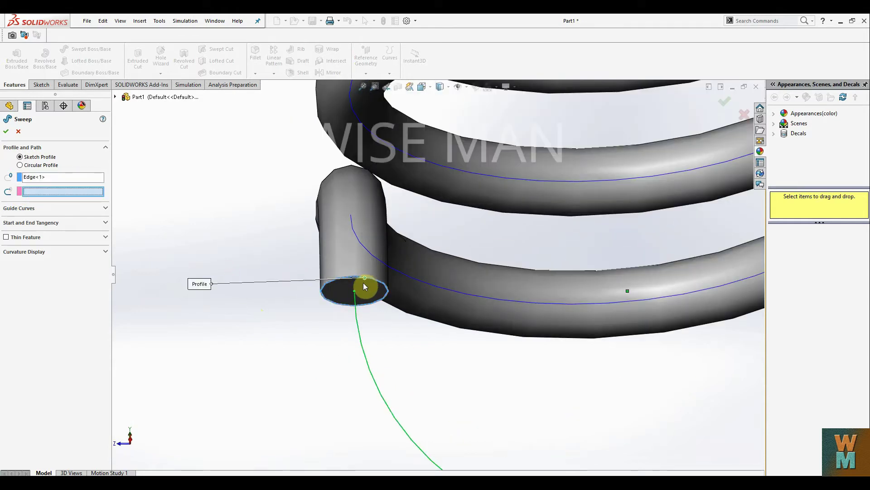
click(371, 370)
scroll(495, 352, up, 5)
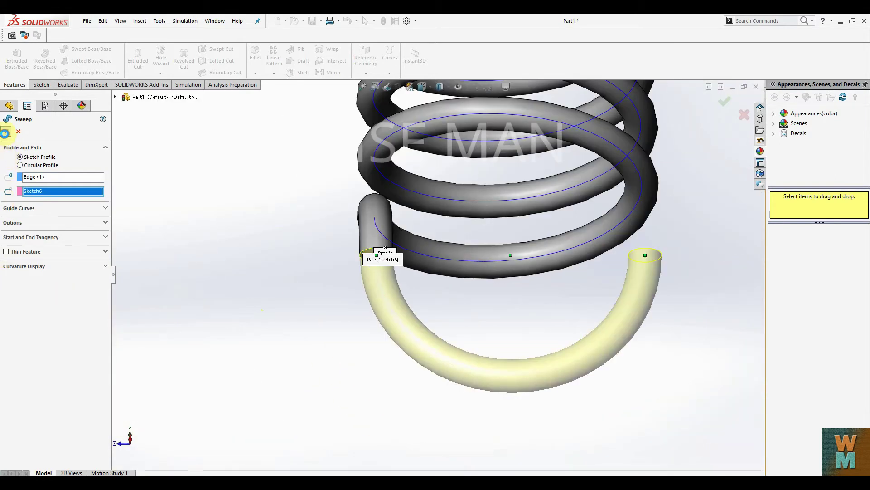
click(6, 131)
Examine the swept hook segment and the whole spring from several angles.
scroll(521, 229, up, 4)
middle_drag(561, 226, 501, 287)
scroll(490, 222, up, 4)
scroll(453, 202, down, 5)
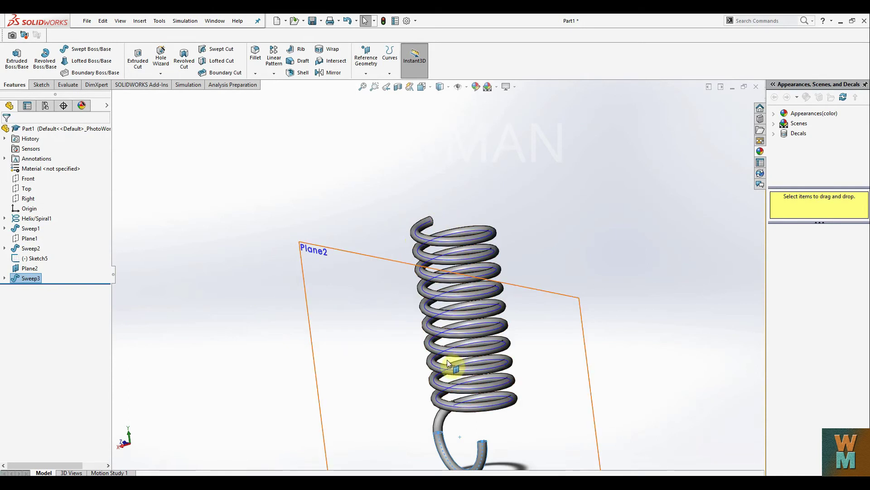
middle_drag(453, 369, 408, 236)
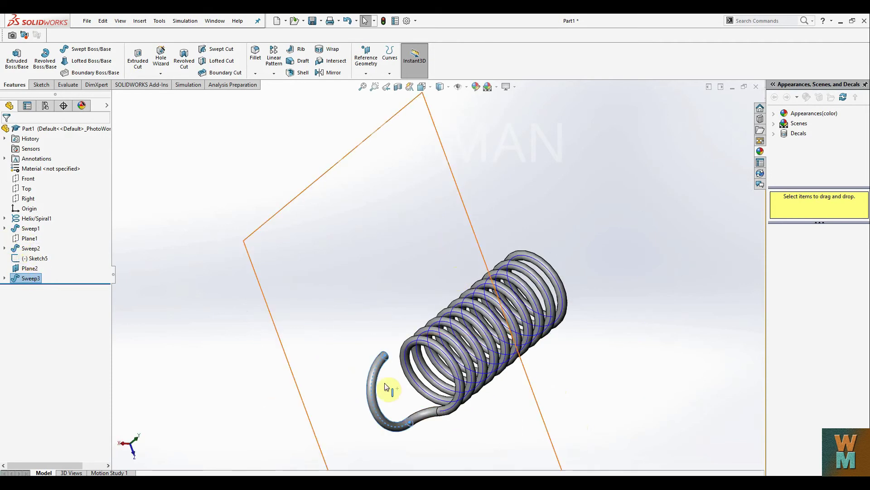
right_click(383, 361)
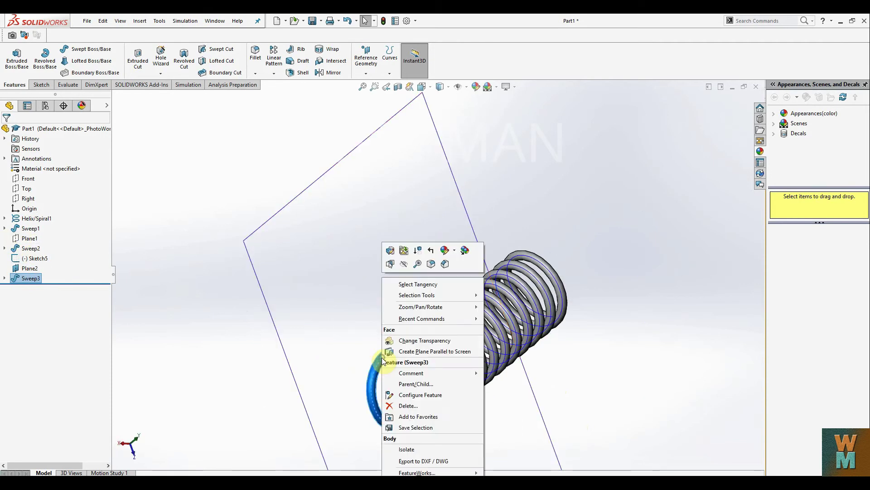
click(367, 275)
Hide the reference plane Plane2 and the helix curve.
right_click(29, 268)
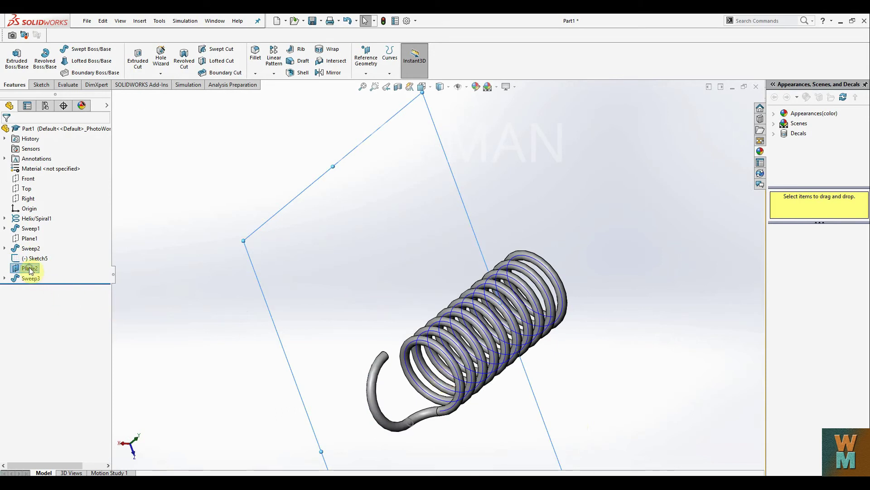
click(51, 250)
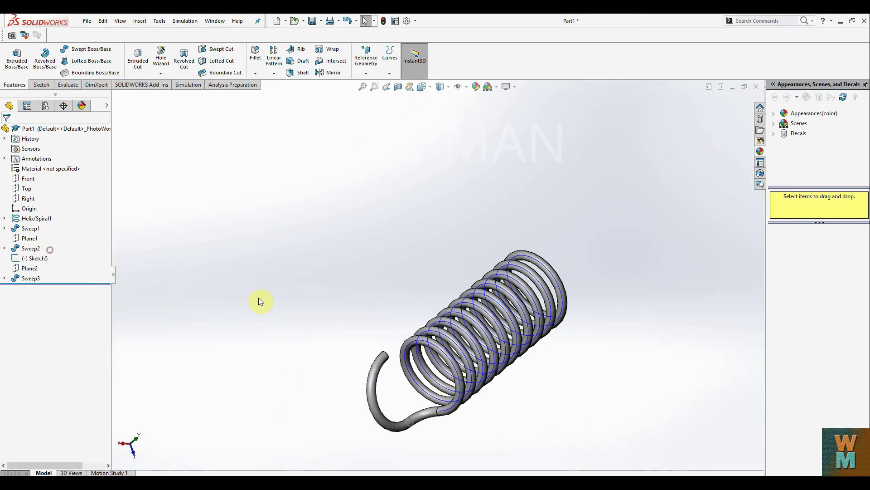
click(445, 410)
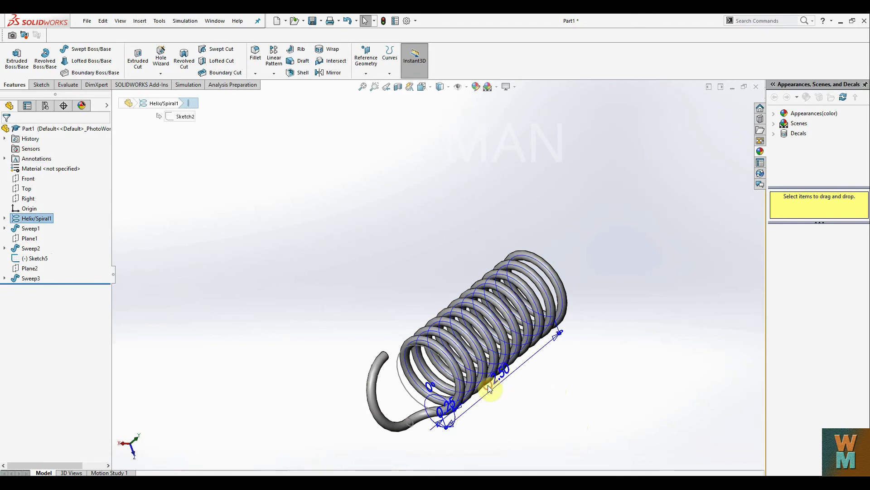
click(540, 422)
mouse_move(539, 422)
middle_down()
mouse_move(577, 325)
mouse_move(605, 209)
middle_up()
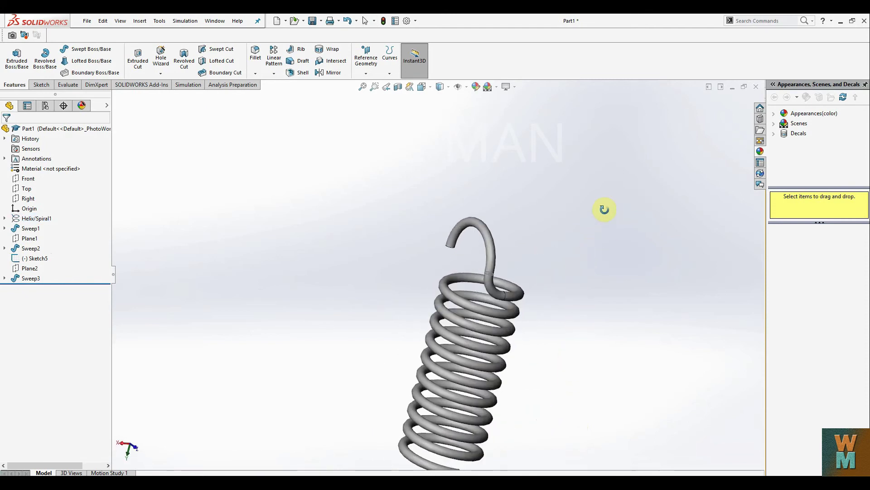
Inspect the joint between the end hook and the coils close up and from different sides.
right_click(494, 277)
click(566, 300)
mouse_move(567, 300)
middle_down()
mouse_move(592, 349)
mouse_move(614, 310)
mouse_move(635, 356)
mouse_move(665, 363)
middle_up()
scroll(611, 367, up, 2)
scroll(610, 367, down, 5)
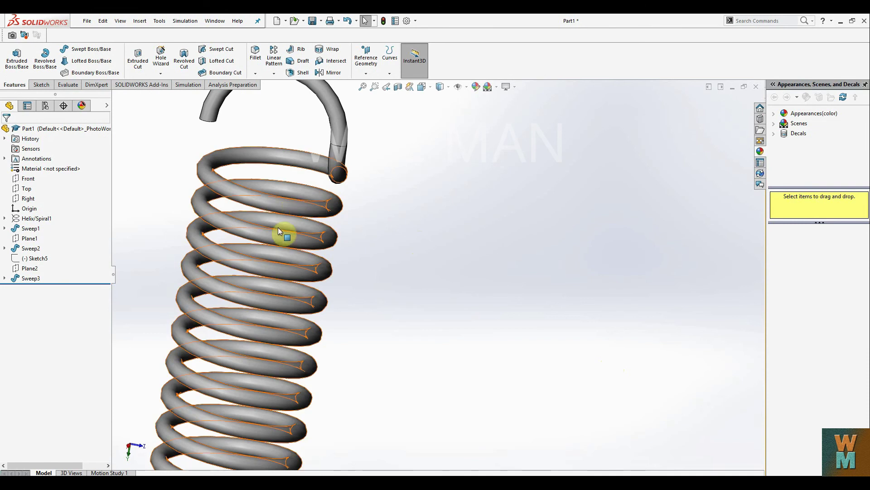
click(321, 237)
click(433, 206)
scroll(204, 165, down, 2)
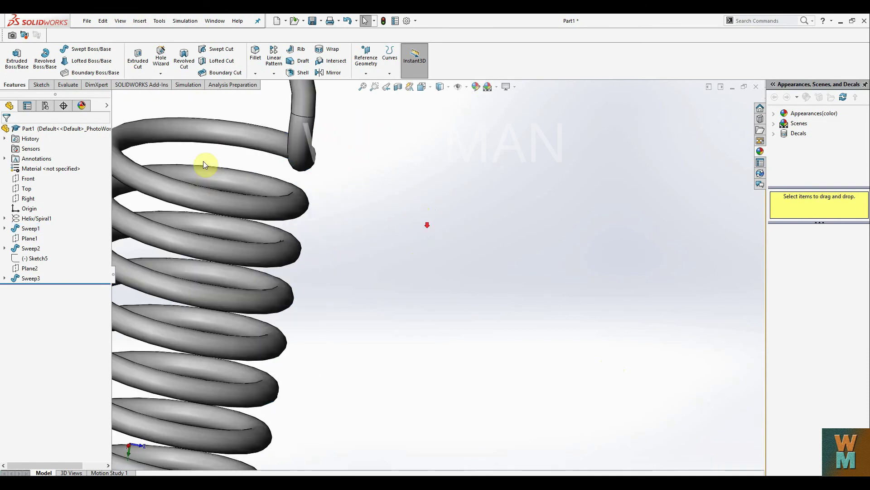
scroll(370, 218, up, 4)
scroll(369, 217, down, 2)
scroll(387, 260, down, 2)
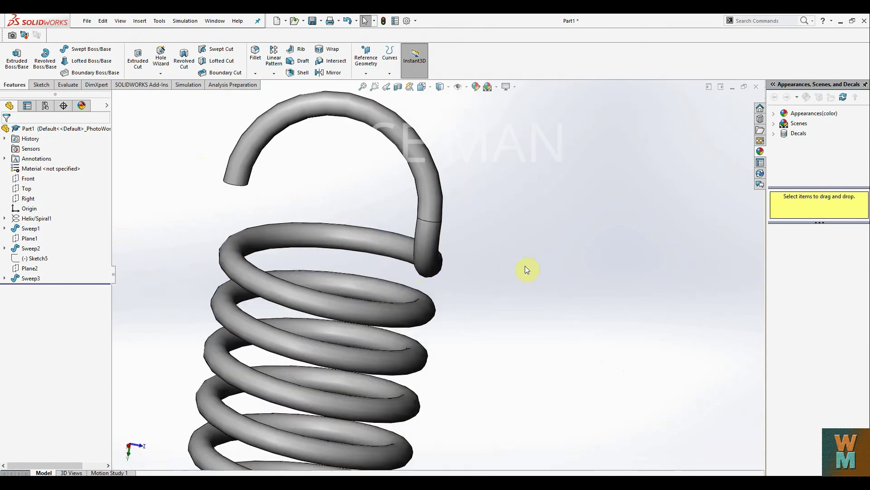
scroll(476, 290, up, 5)
middle_drag(480, 292, 637, 315)
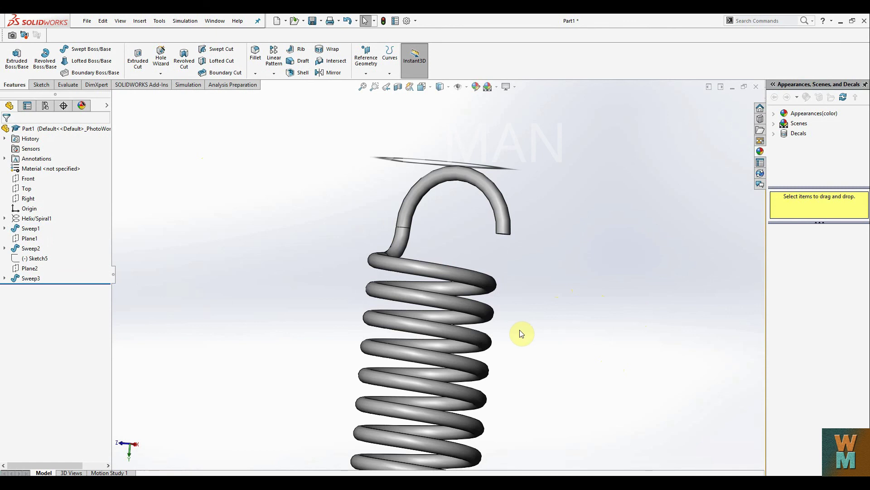
scroll(498, 341, down, 3)
scroll(515, 340, up, 3)
mouse_move(514, 340)
middle_down()
mouse_move(519, 348)
mouse_move(506, 347)
middle_up()
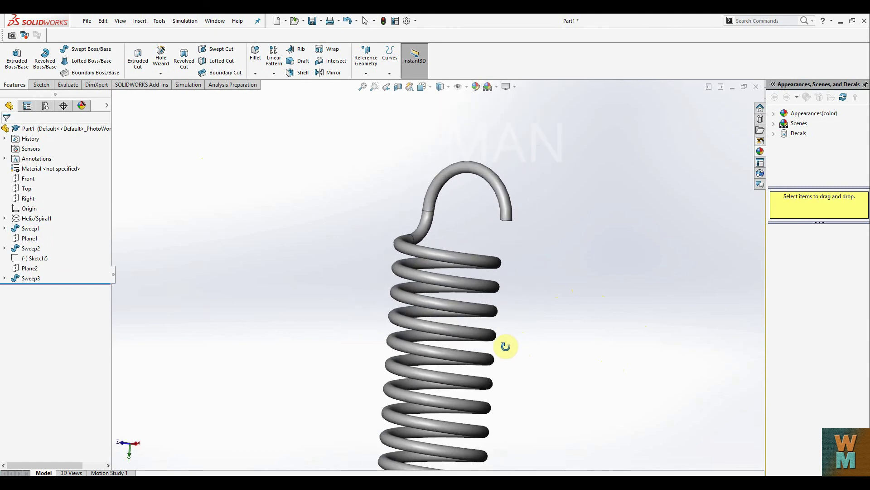